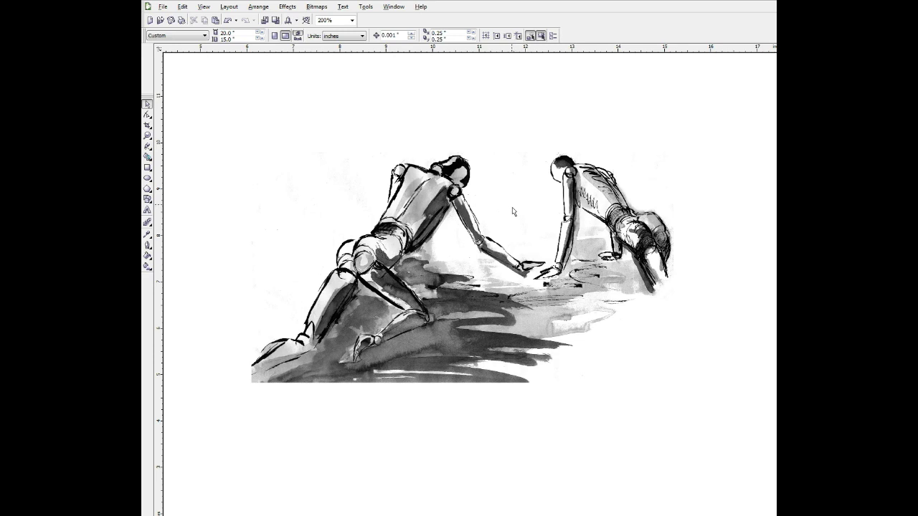
Step: Convert the figure drawing to an 8-bit grayscale bitmap at 200 dpi with anti-aliasing and a transparent background
left_click(468, 172)
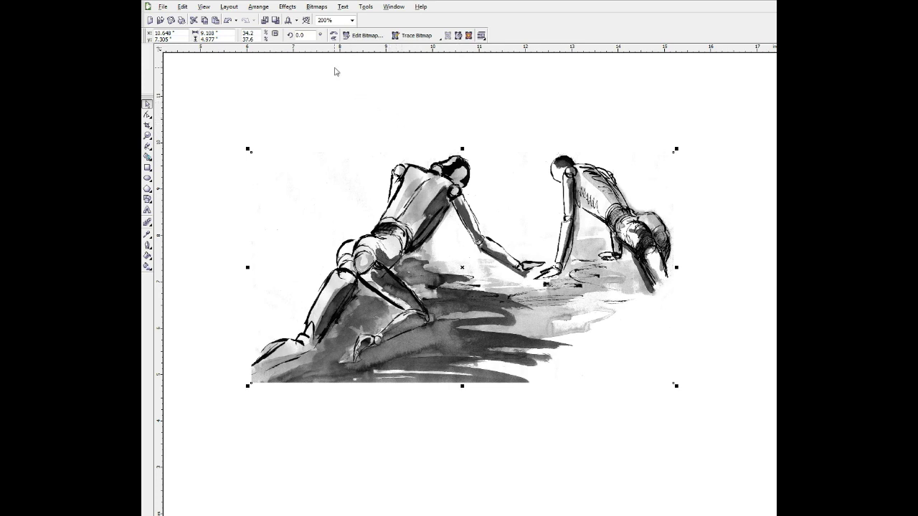
left_click(316, 9)
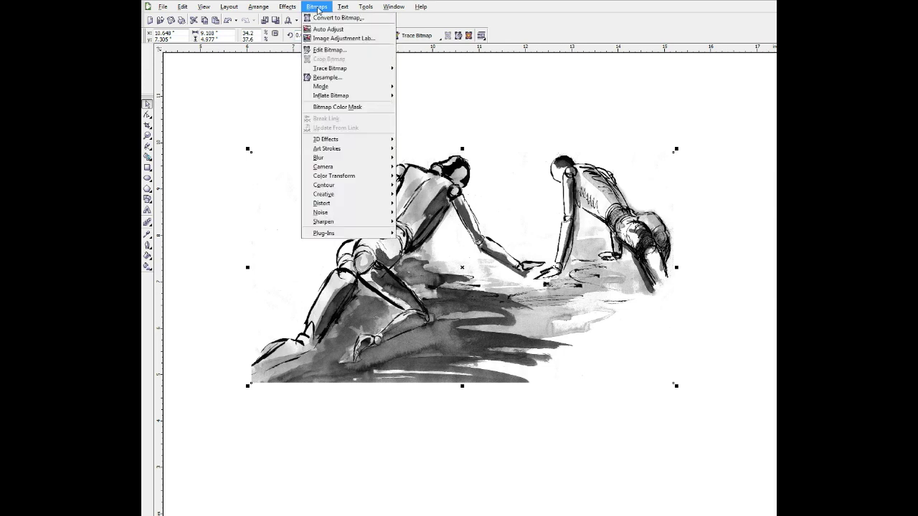
left_click(328, 18)
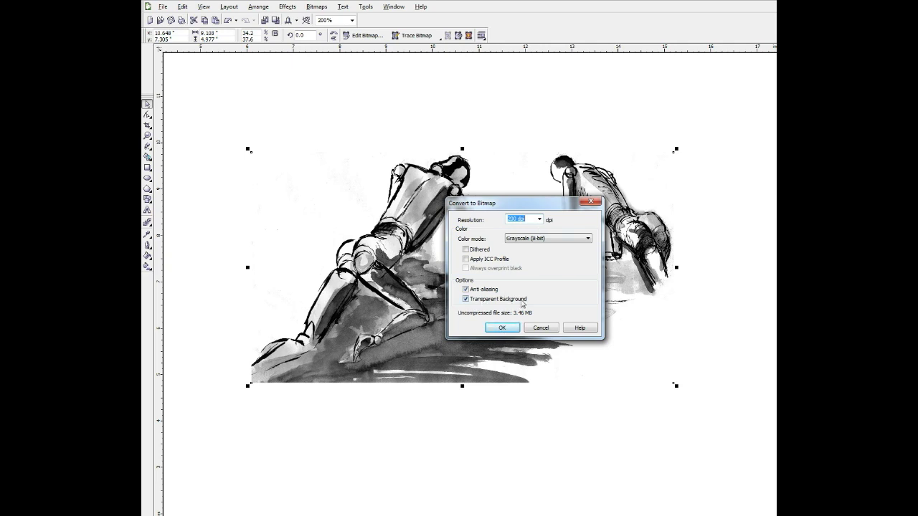
left_click(503, 328)
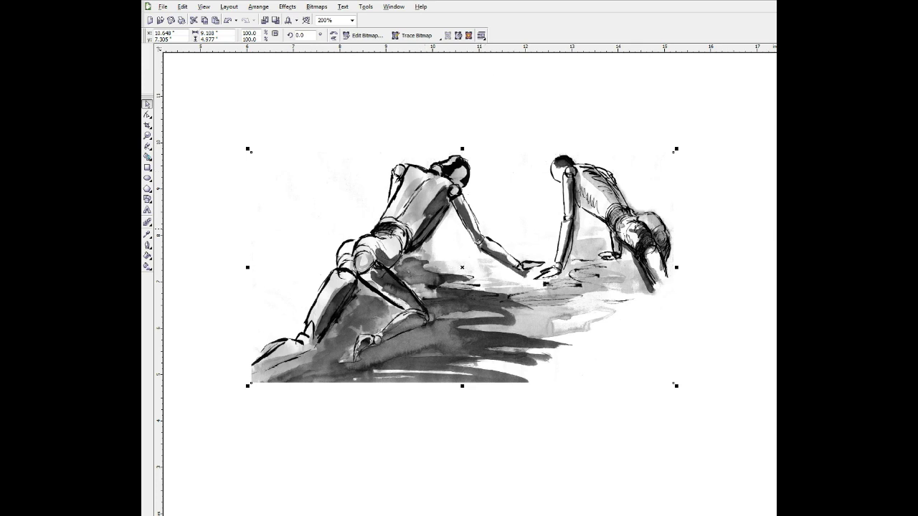
Step: Duplicate the grayscale drawing in place, trying the copy slightly lower on the page and undoing that move
left_click(427, 230)
left_click(428, 230)
key("F10")
left_click_drag(446, 187, 432, 242)
right_click(433, 242)
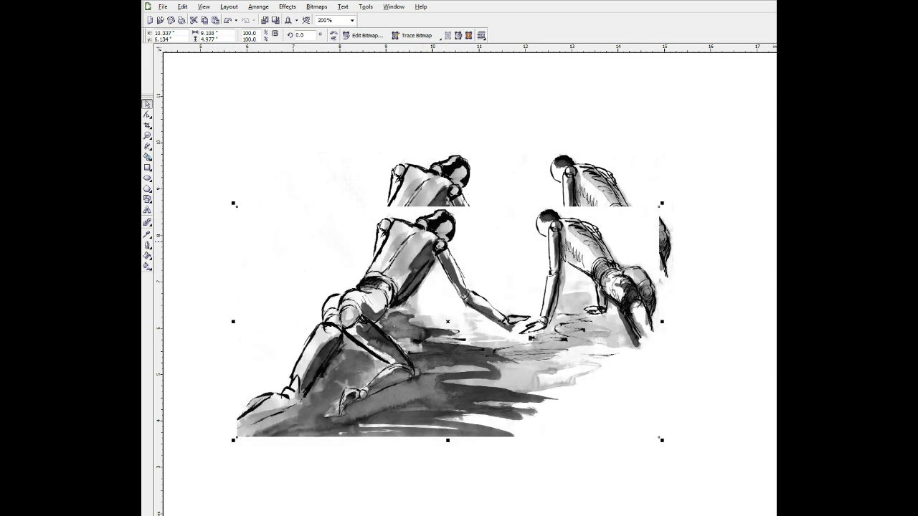
key("ctrl+z")
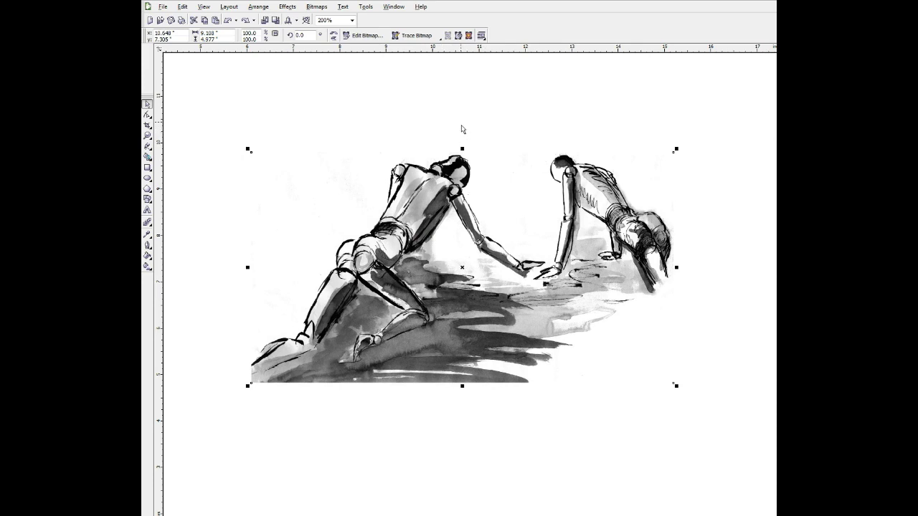
Step: Preview a straight-segment Tone Curve on the copy, keeping the darkest tones black and placing an upper node at about X 51, Y 237
left_click(289, 8)
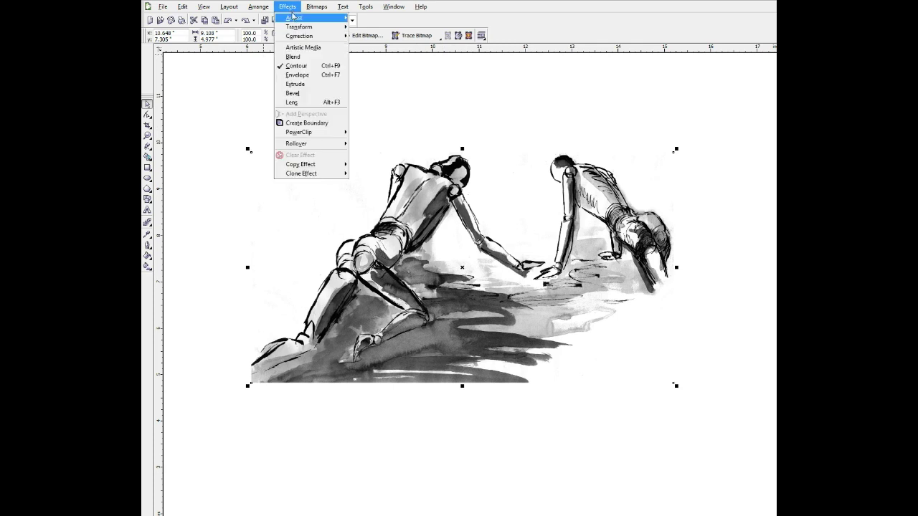
mouse_move(291, 19)
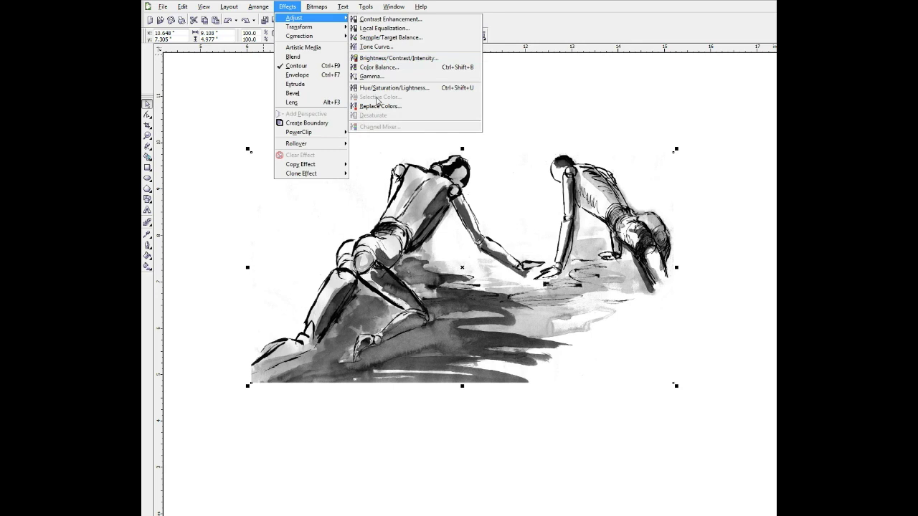
left_click(380, 47)
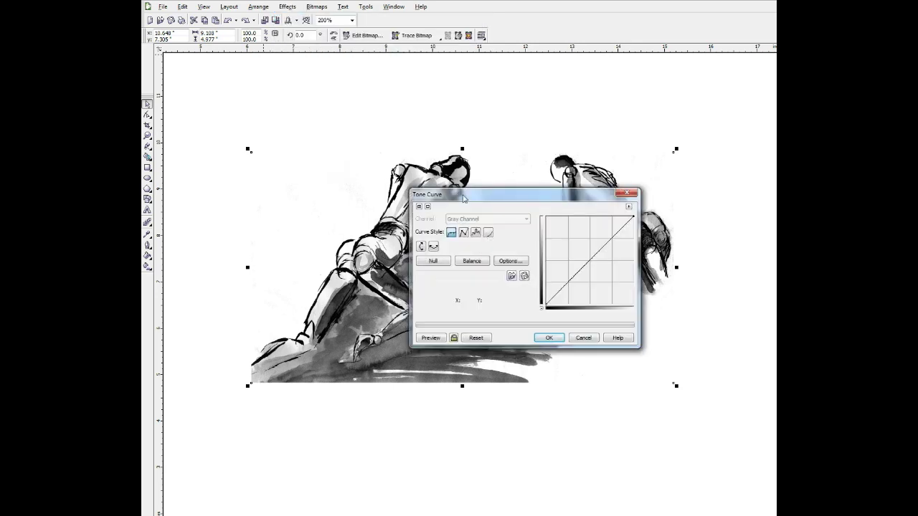
left_click_drag(463, 199, 564, 318)
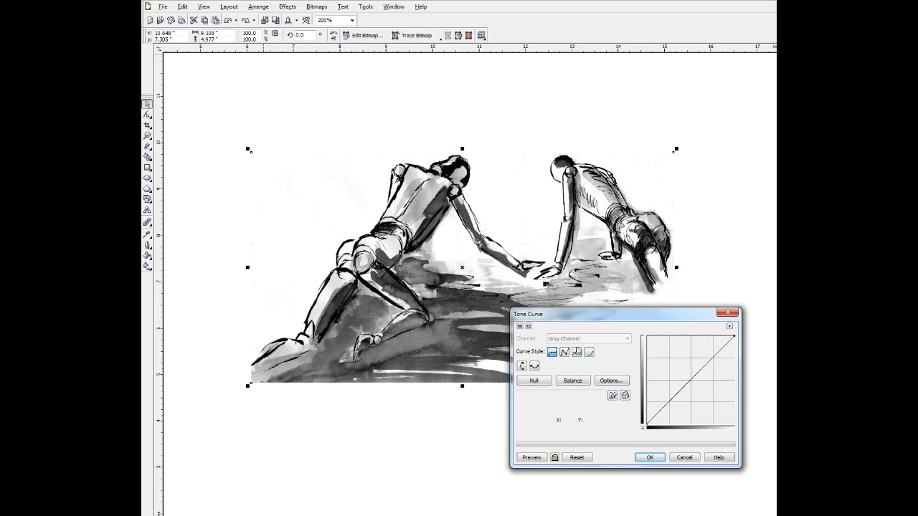
left_click(564, 352)
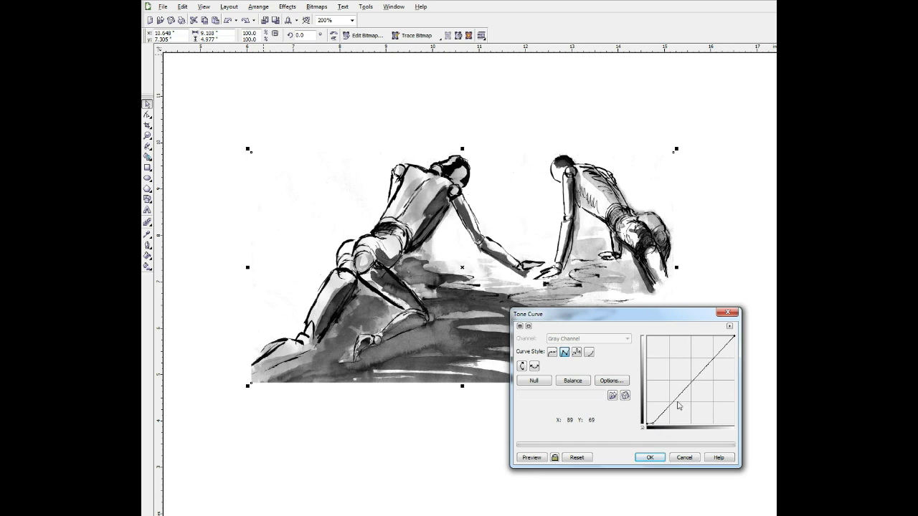
left_click(698, 376)
left_click_drag(706, 383, 664, 343)
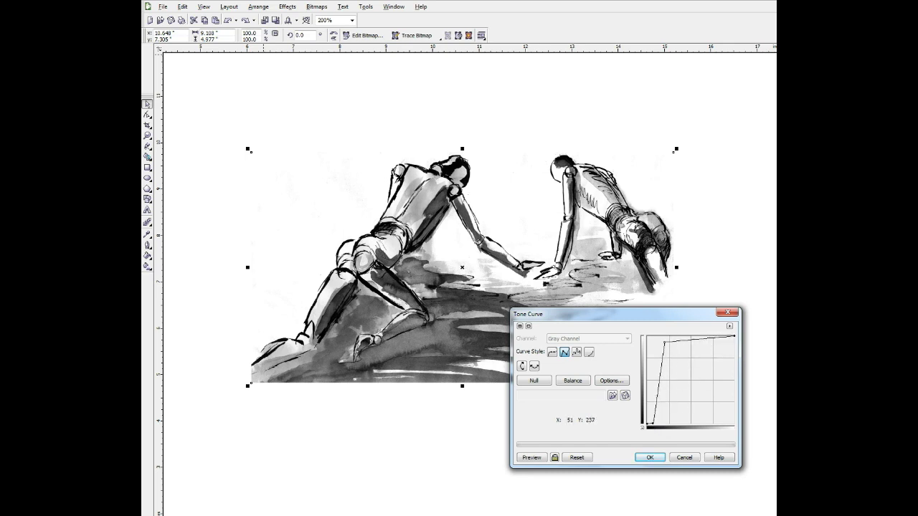
left_click(530, 459)
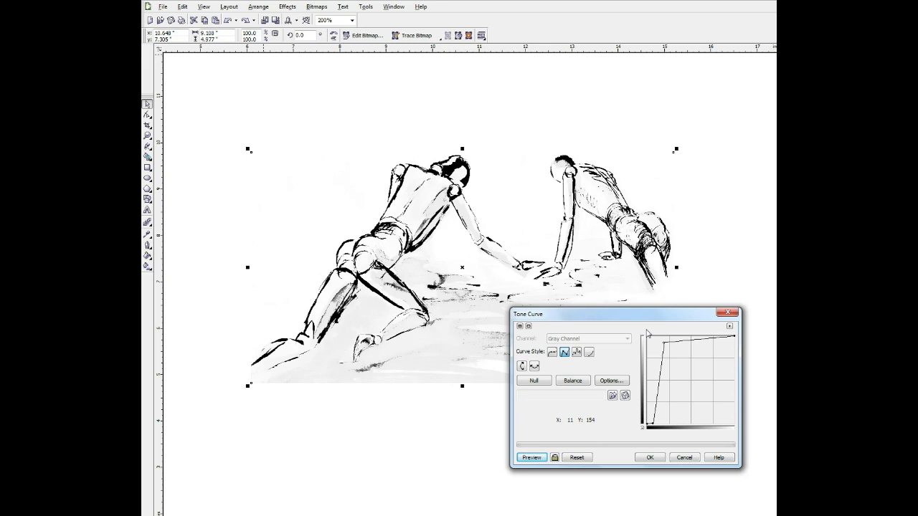
Step: Steepen the tone curve by moving its upper node nearer the maximum output and darker input, then preview and apply it
left_click_drag(664, 343, 657, 337)
left_click(530, 457)
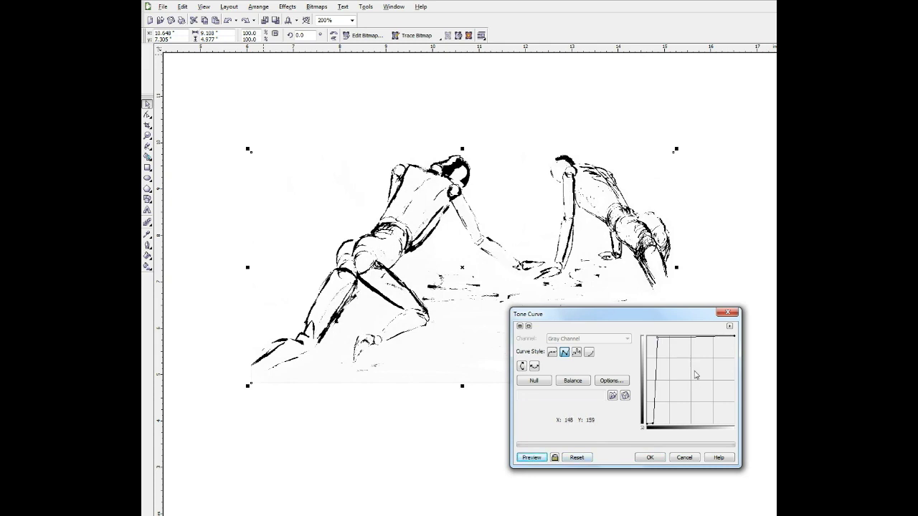
left_click(648, 458)
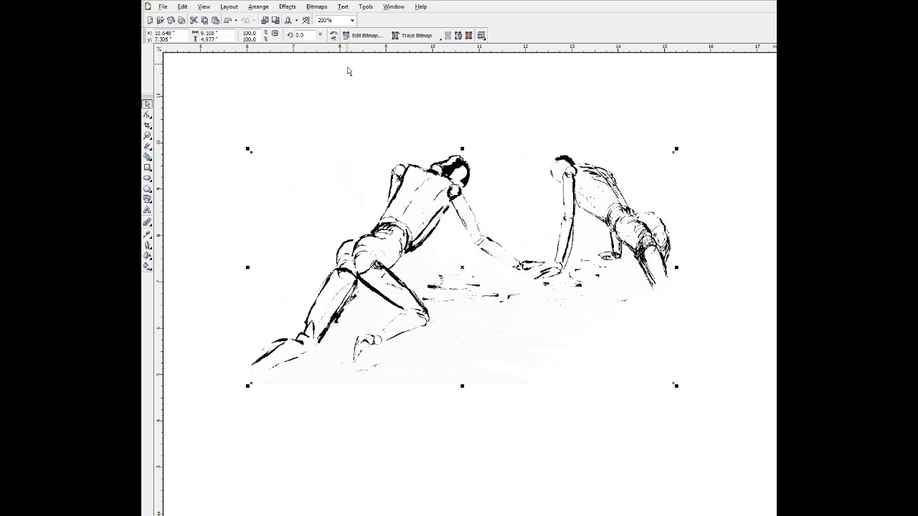
Step: Convert the high-contrast copy to a 1-bit black and white bitmap at 200 dpi with anti-aliasing
left_click(318, 8)
left_click(328, 18)
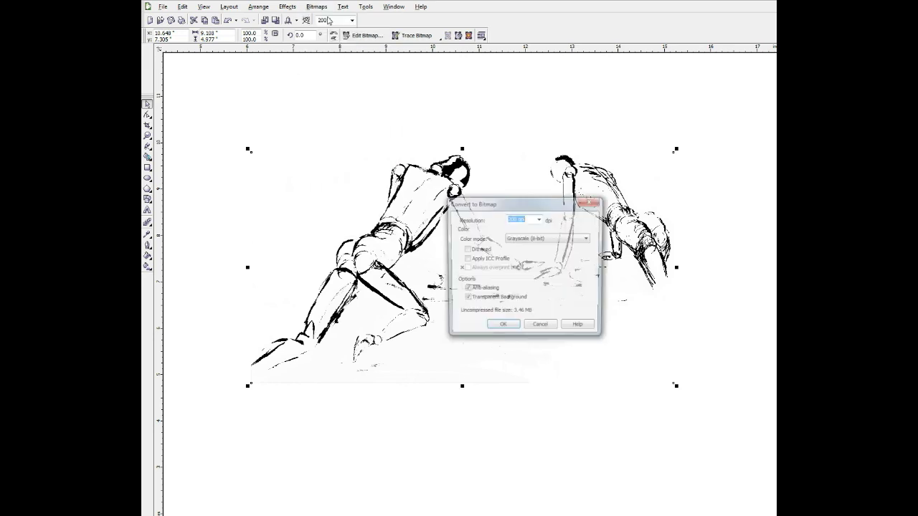
left_click_drag(540, 208, 662, 275)
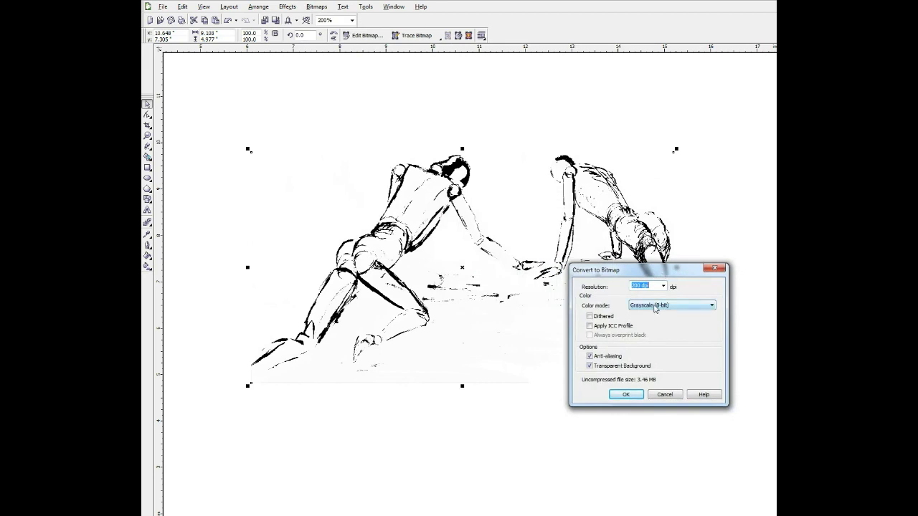
left_click(656, 307)
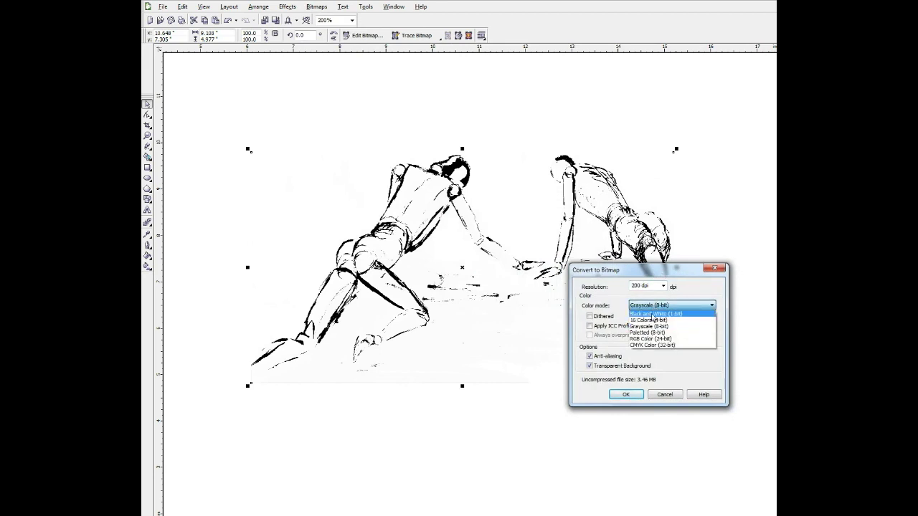
left_click(653, 314)
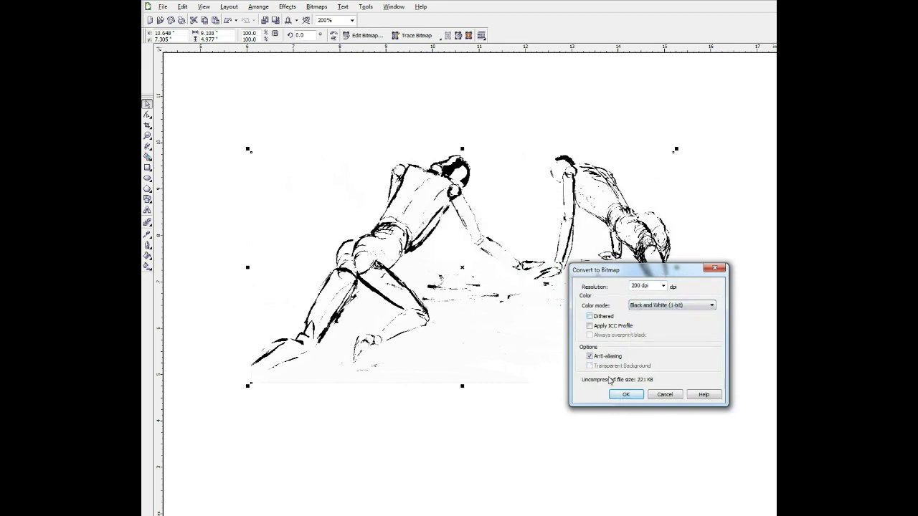
left_click(628, 395)
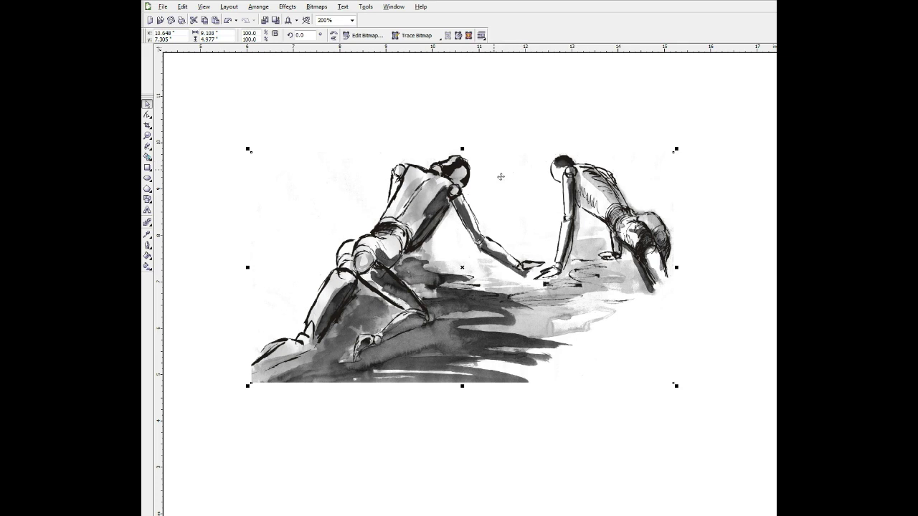
Step: Try moving the black line copy and the grayscale drawing aside one after the other, undoing each move, and deselect
left_click_drag(460, 177, 514, 119)
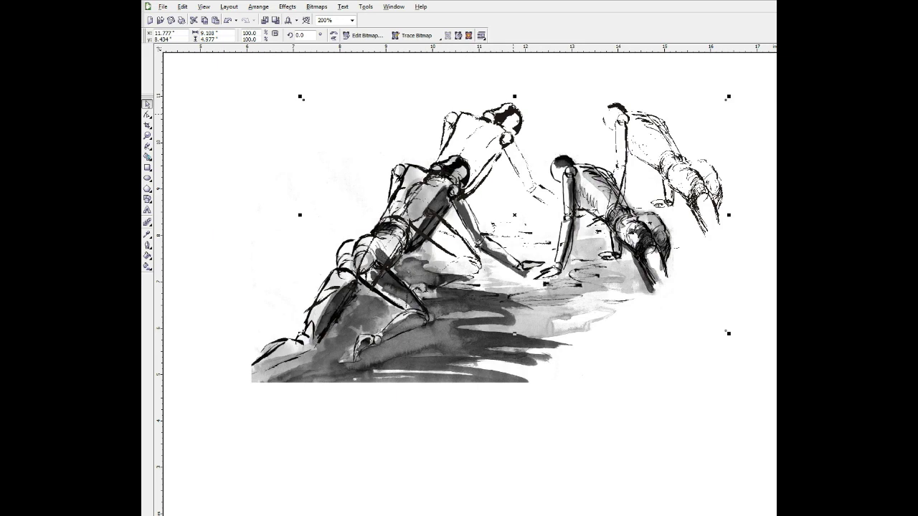
key("ctrl+z")
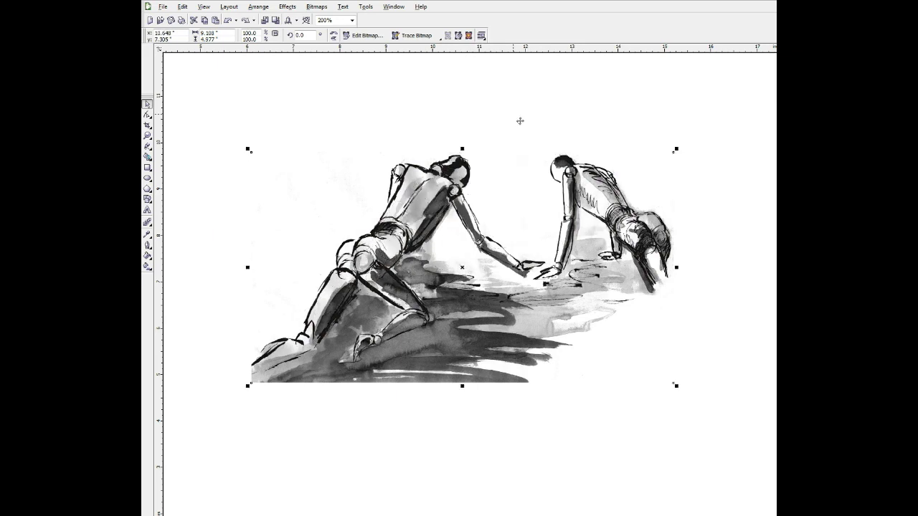
key("plus")
left_click_drag(439, 235, 483, 179)
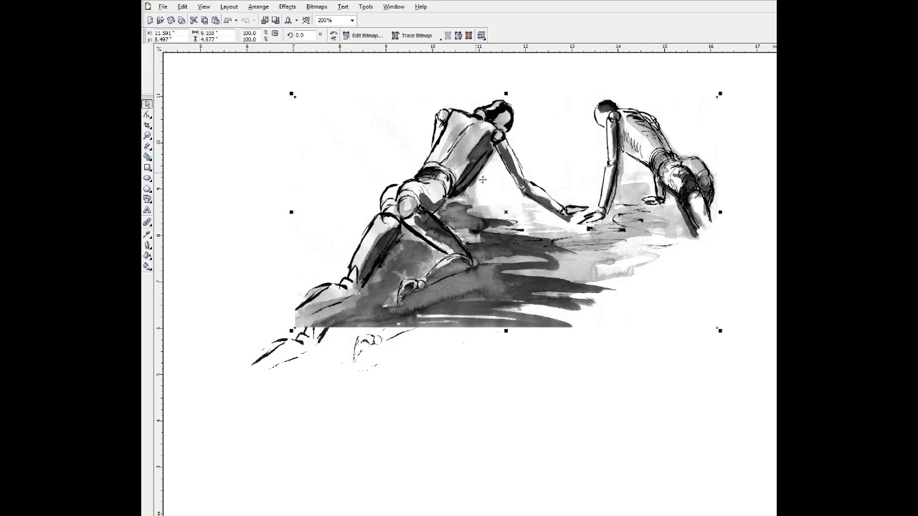
key("ctrl+z")
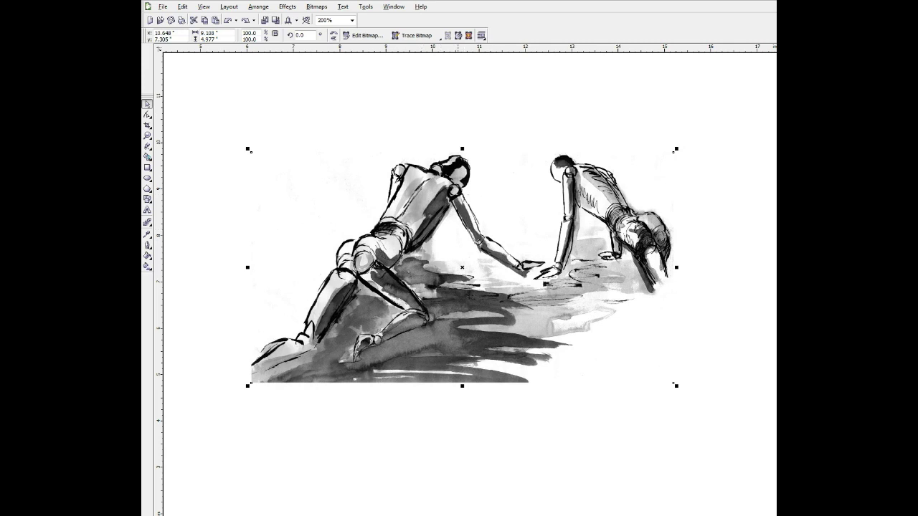
left_click(485, 399)
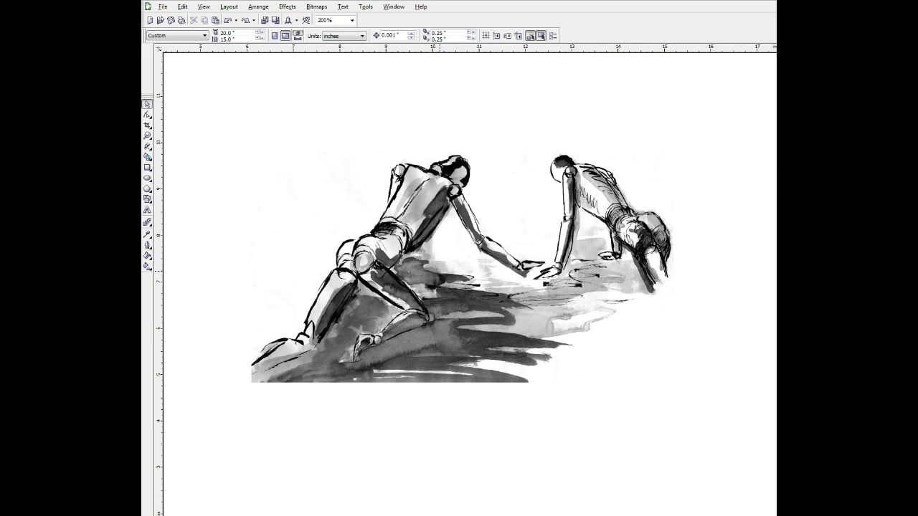
Step: Start a smooth Tone Curve adjustment on the grayscale drawing and lift its shadow node to about X 46, Y 85
left_click(332, 176)
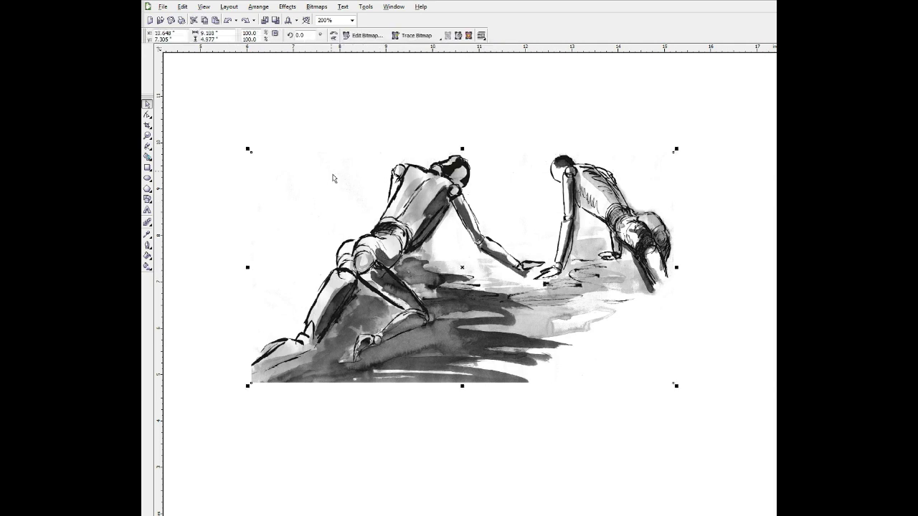
left_click(288, 7)
mouse_move(288, 21)
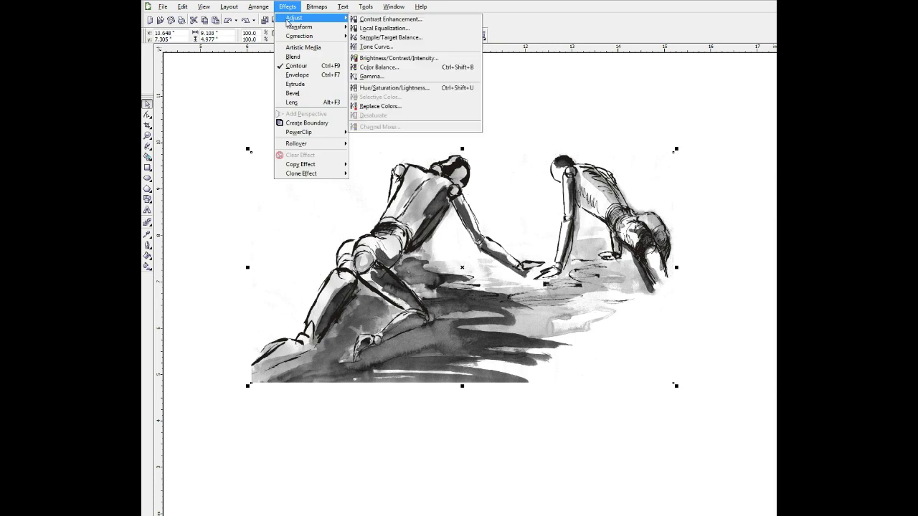
left_click(381, 48)
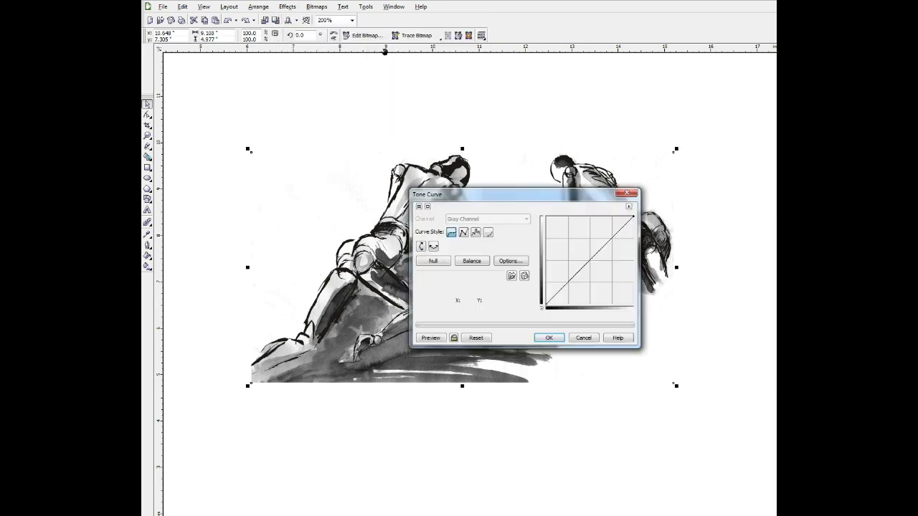
mouse_move(505, 198)
left_mouse_down()
mouse_move(573, 290)
mouse_move(641, 330)
left_mouse_up()
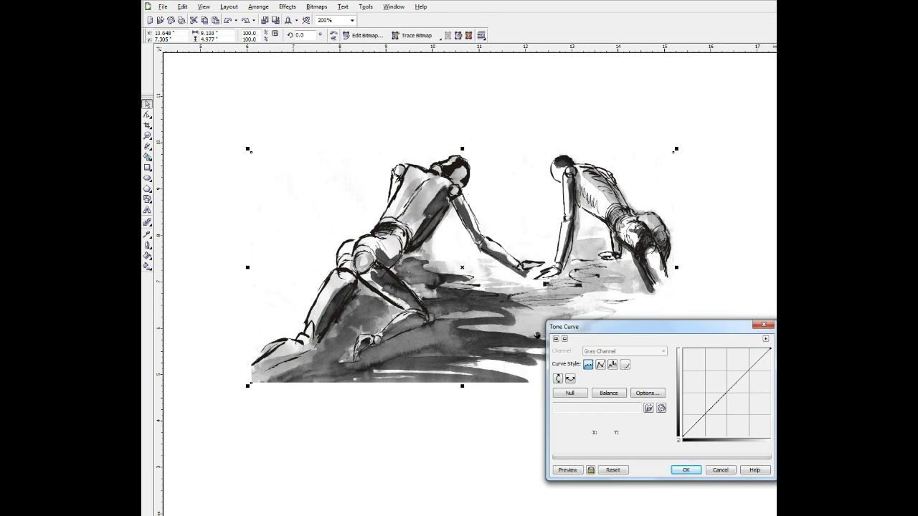
left_click(703, 414)
left_click_drag(703, 415, 697, 406)
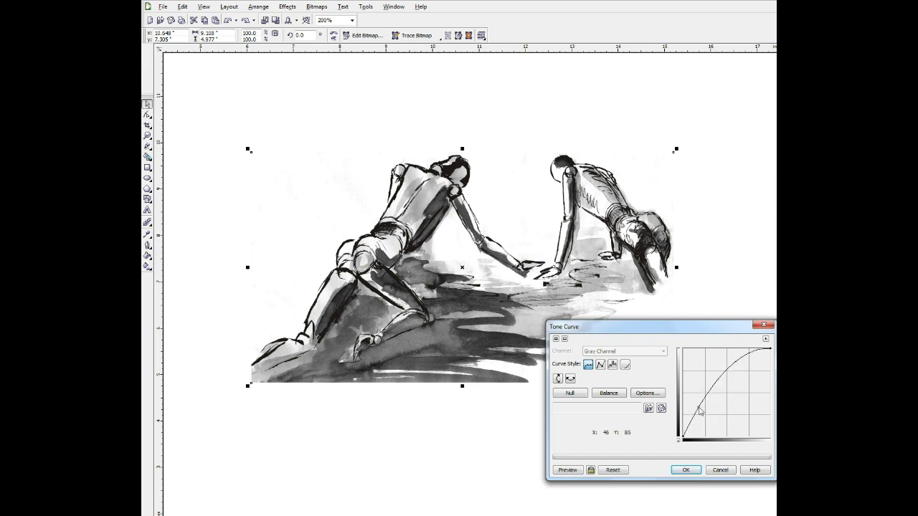
Step: Add a highlight node to the tone curve and lower it to bring back the light grays, then preview and apply
left_click(734, 363)
left_click_drag(733, 363, 744, 374)
left_click(699, 409)
left_click(571, 471)
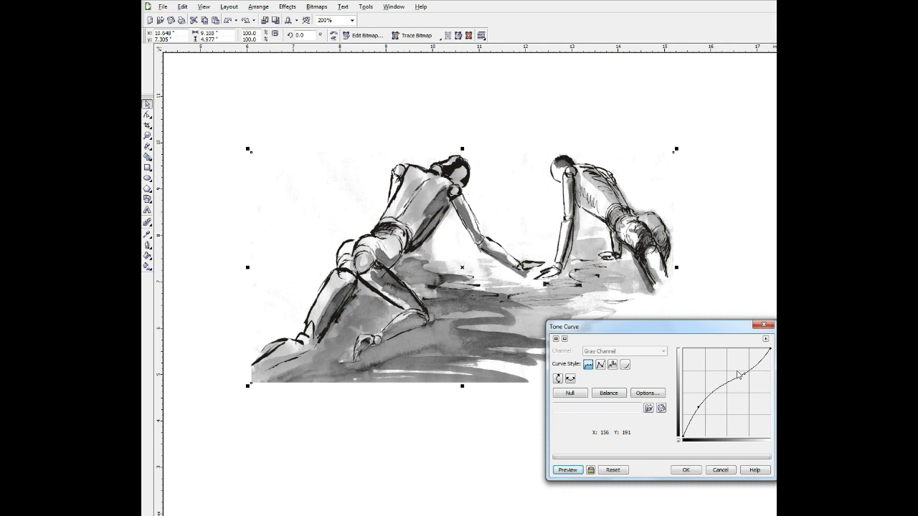
left_click(685, 471)
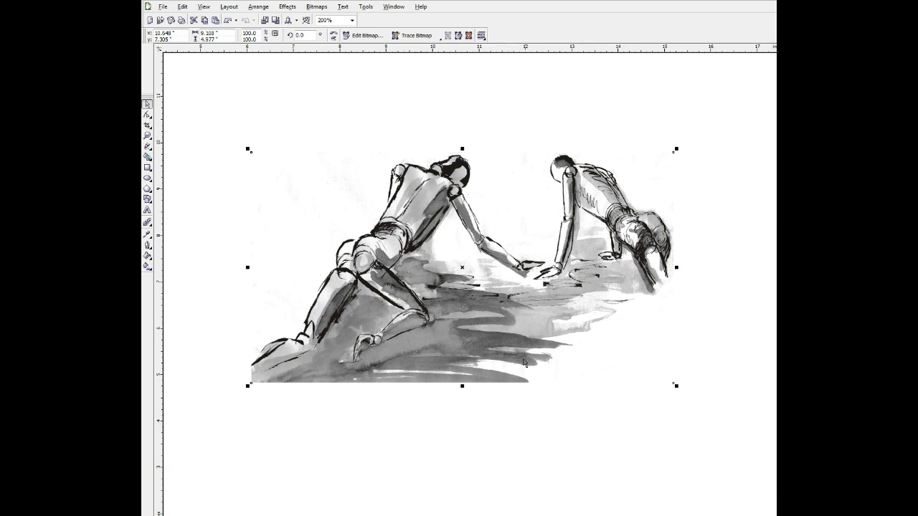
Step: Try moving the black line copy upward off the lightened grayscale drawing, undo the move, and deselect
left_click(503, 401)
left_click(495, 309)
key("ctrl+v")
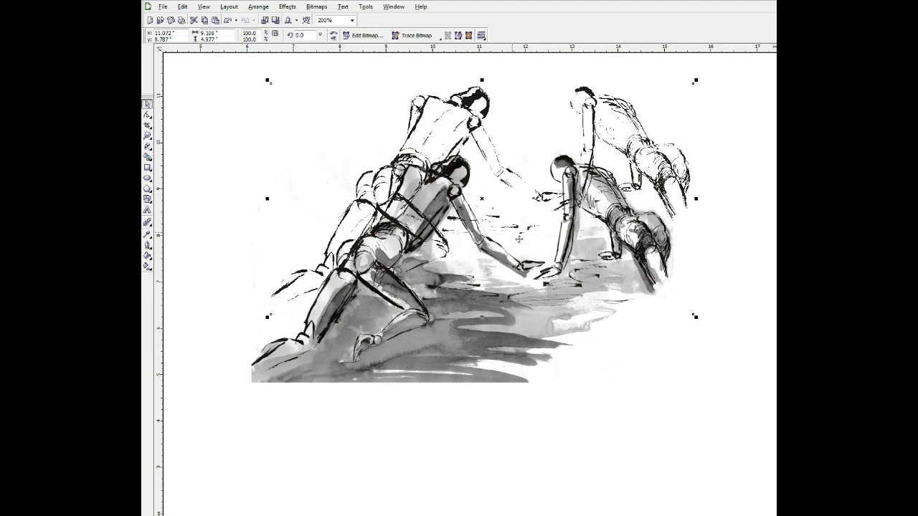
key("ctrl+z")
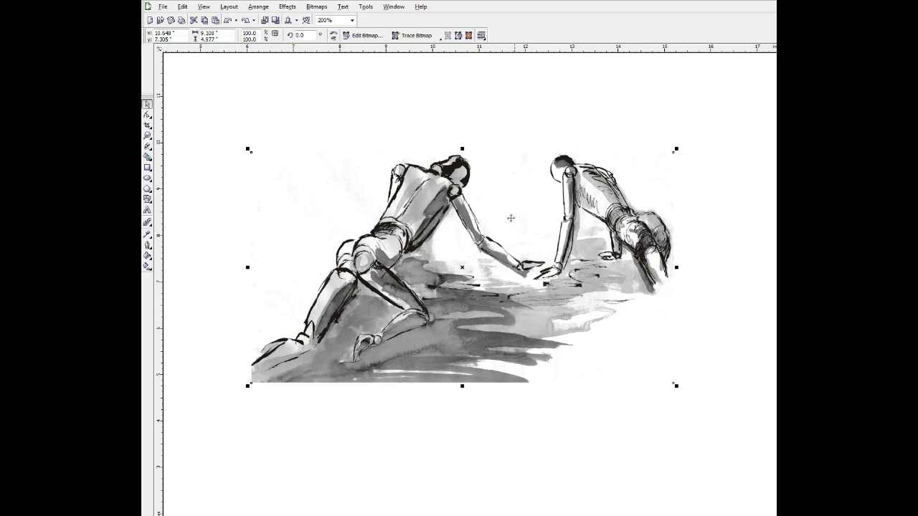
left_click(457, 121)
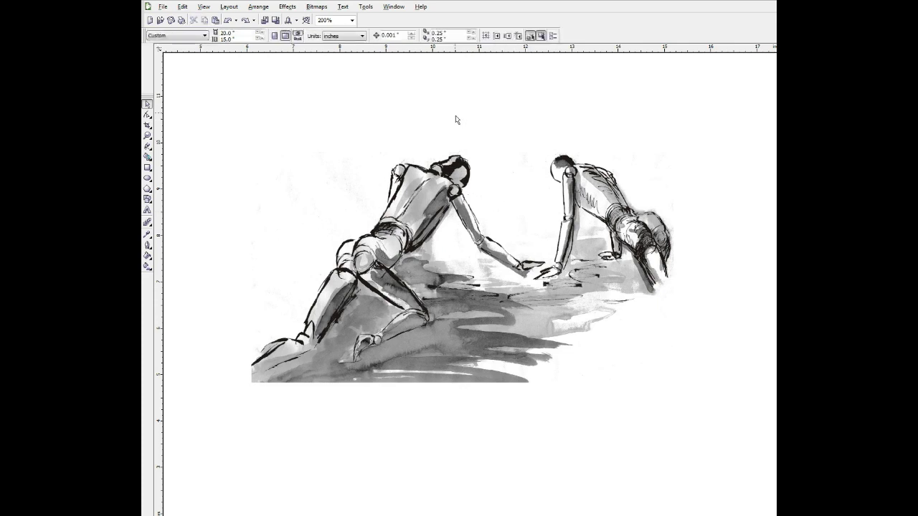
Step: Add the bold slab-serif caption "Life ain't easy." beneath the drawing and deselect it
scroll(419, 476, "down", 1)
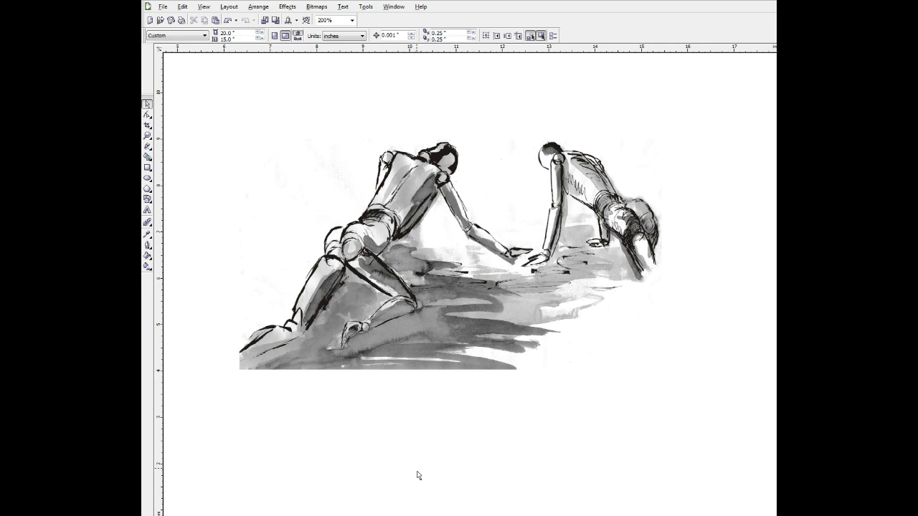
type("Life ain't easy.")
left_click(412, 469)
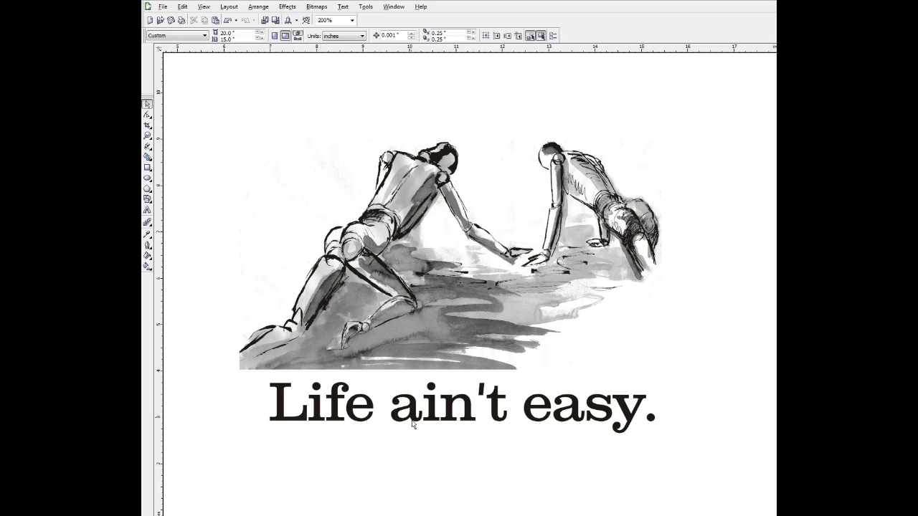
Step: Paste the copied green T-shirt photo, send it behind the drawing and caption, and deselect it
scroll(412, 424, "down", 1)
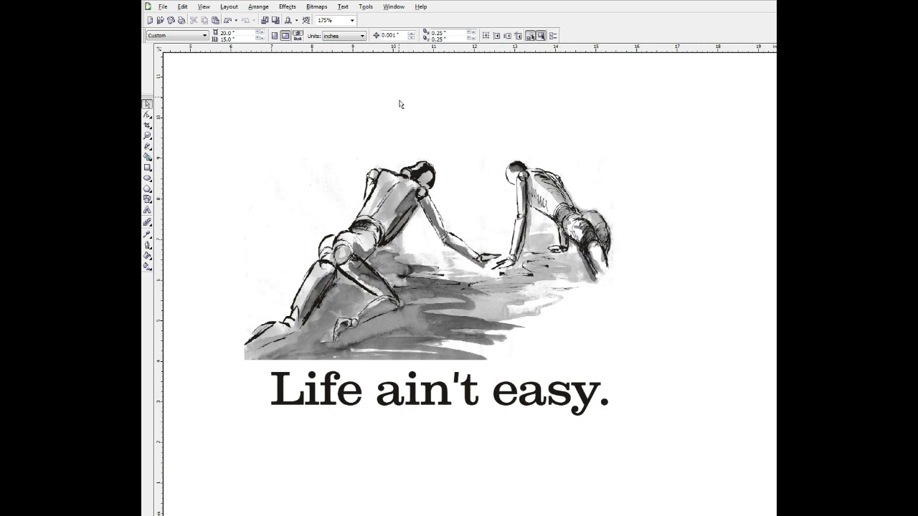
key("ctrl+v")
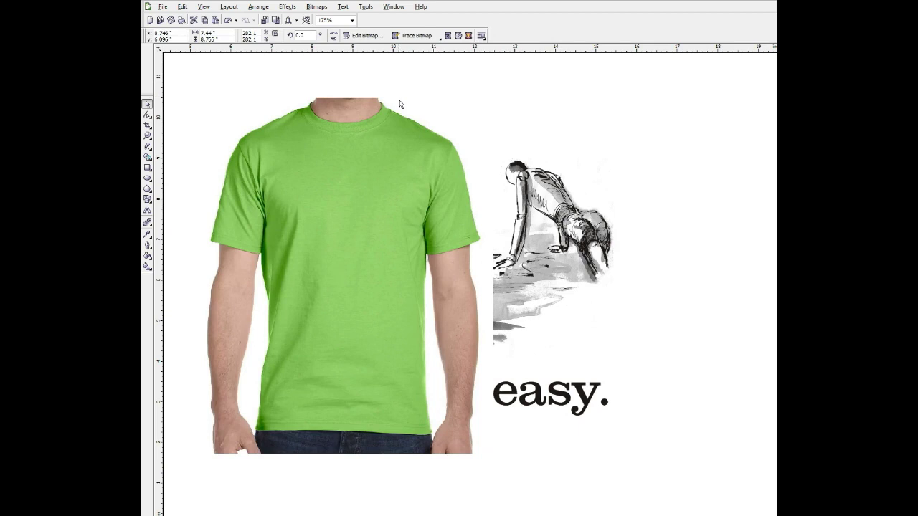
key("shift+Page_Down")
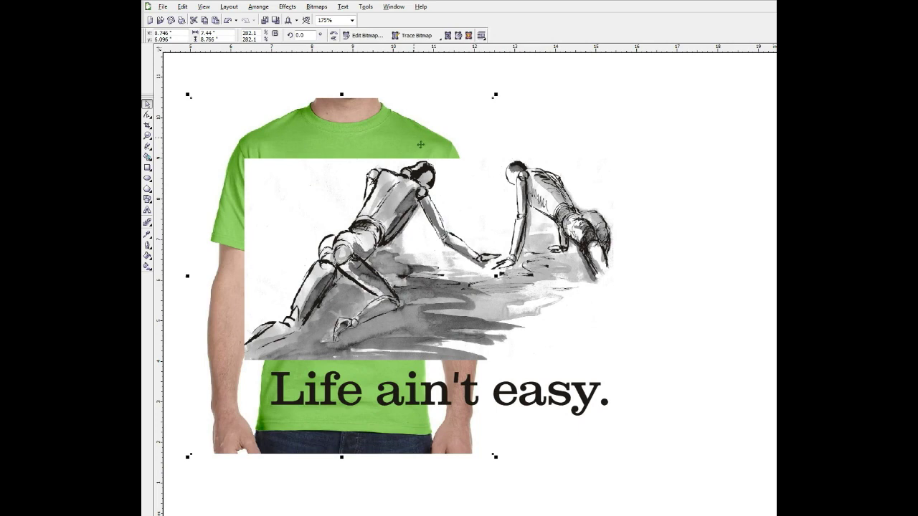
left_click(420, 74)
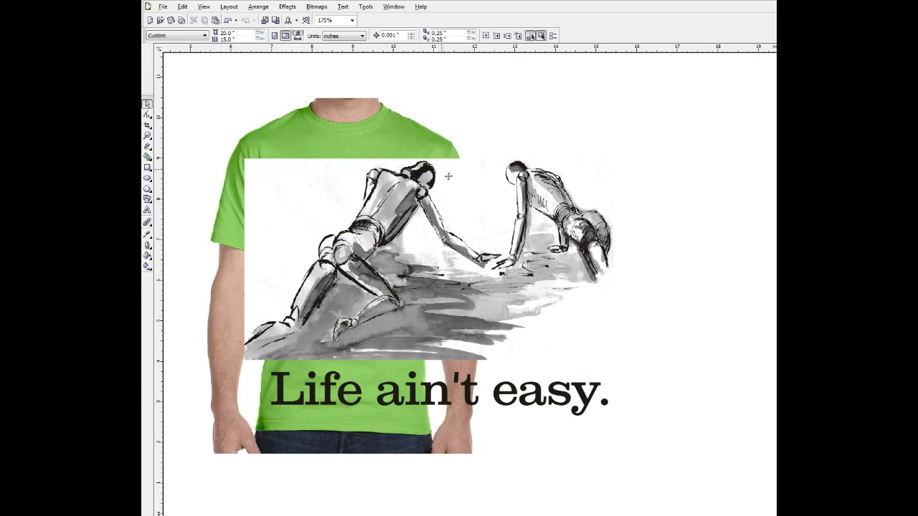
Step: Try moving the black line copy up off the grayscale drawing and undo the move
left_click(448, 176)
left_click_drag(434, 176, 477, 107)
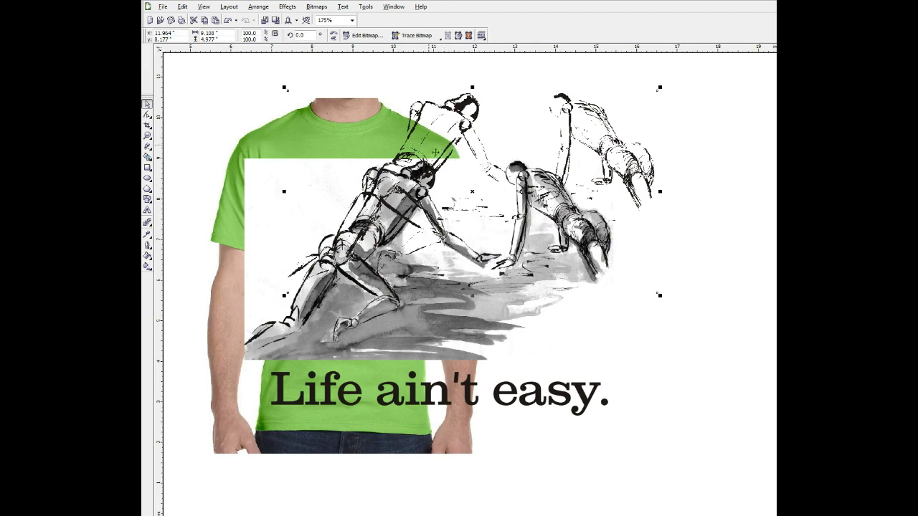
key("ctrl+z")
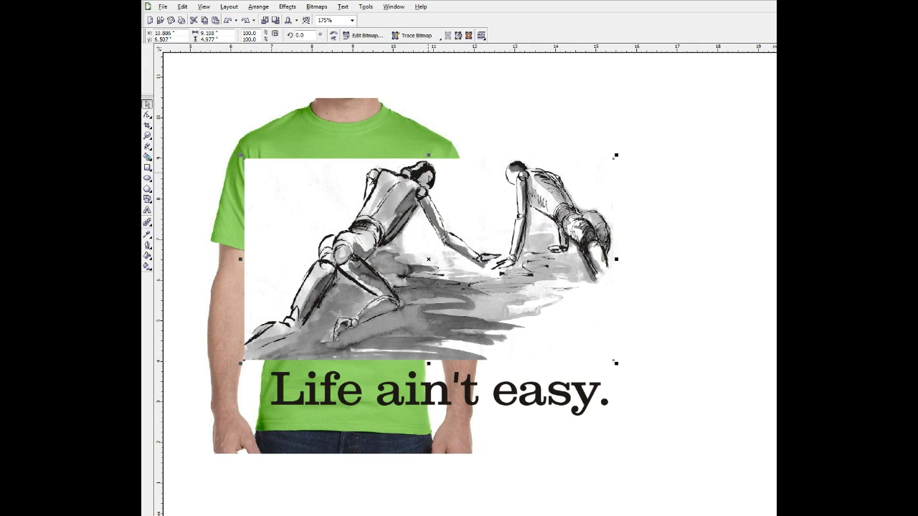
Step: Open the grayscale drawing for editing in Corel PHOTO-PAINT and maximize both the program window and the image window
left_click(368, 36)
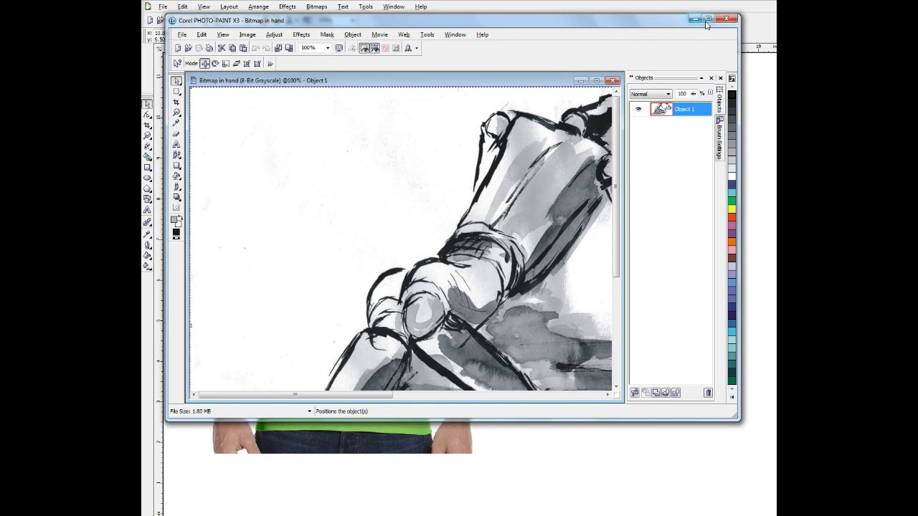
left_click(707, 19)
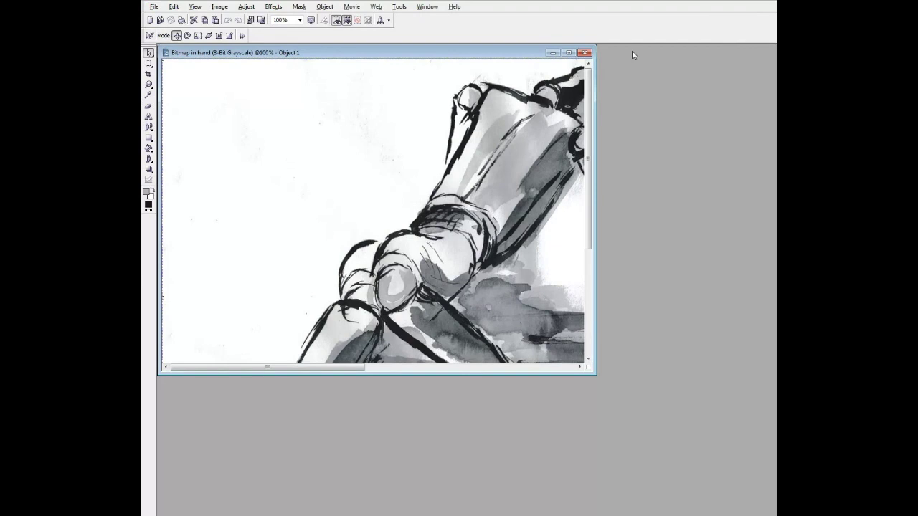
left_click(570, 53)
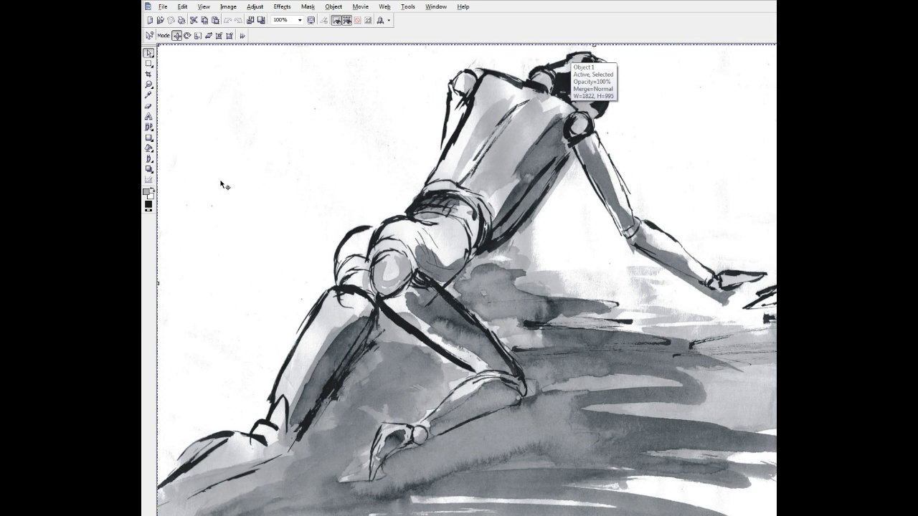
Step: Make the drawing's white background transparent with the Color Transparency tool at tolerance 10, then apply and save the change back to CorelDRAW
left_click(152, 173)
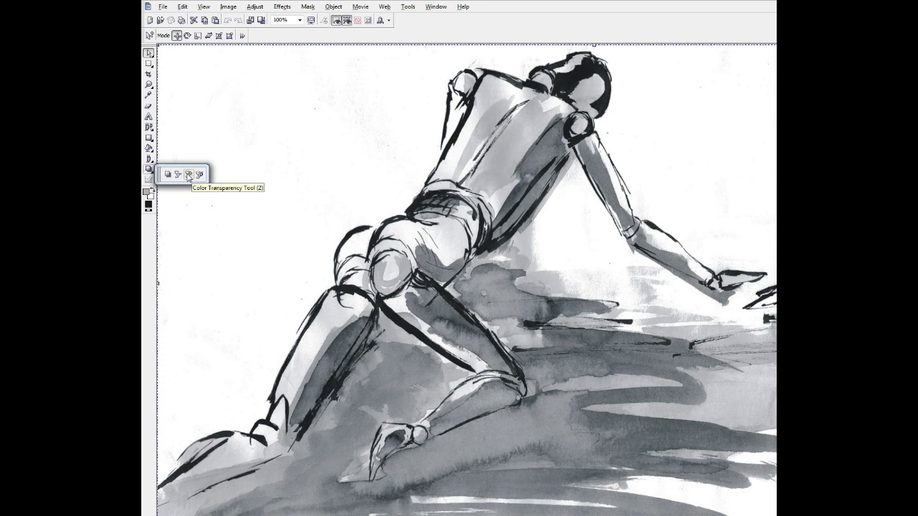
left_click(188, 175)
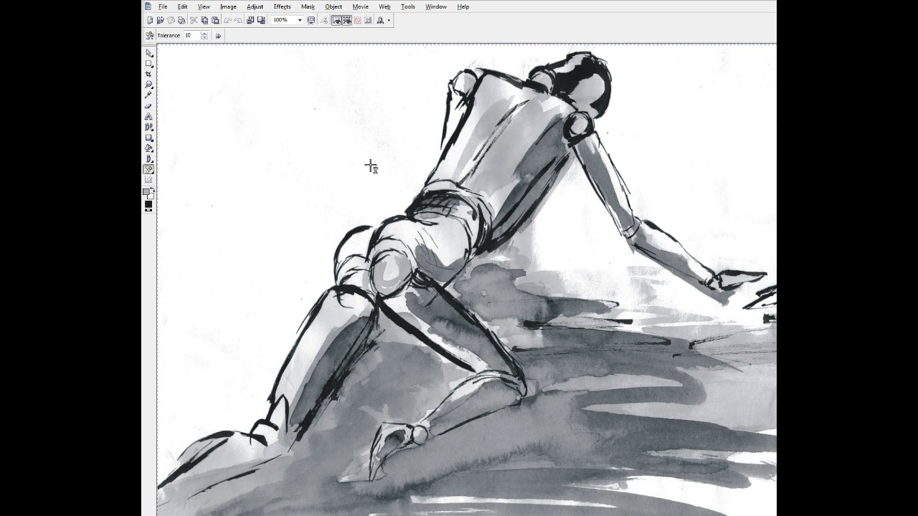
left_click(371, 165)
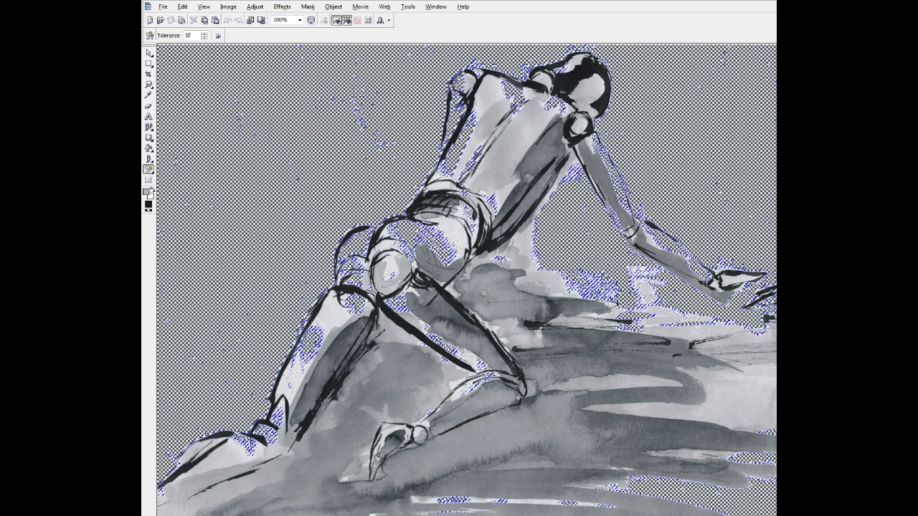
key("o")
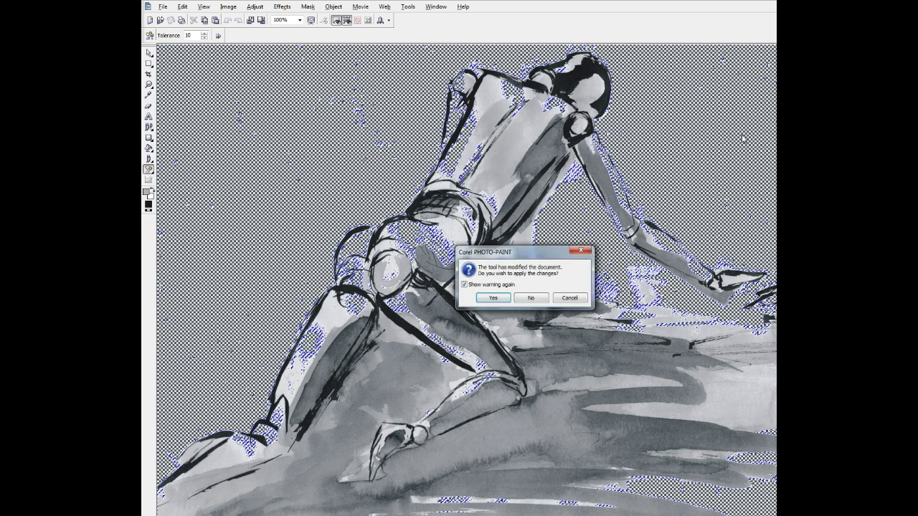
left_click(486, 300)
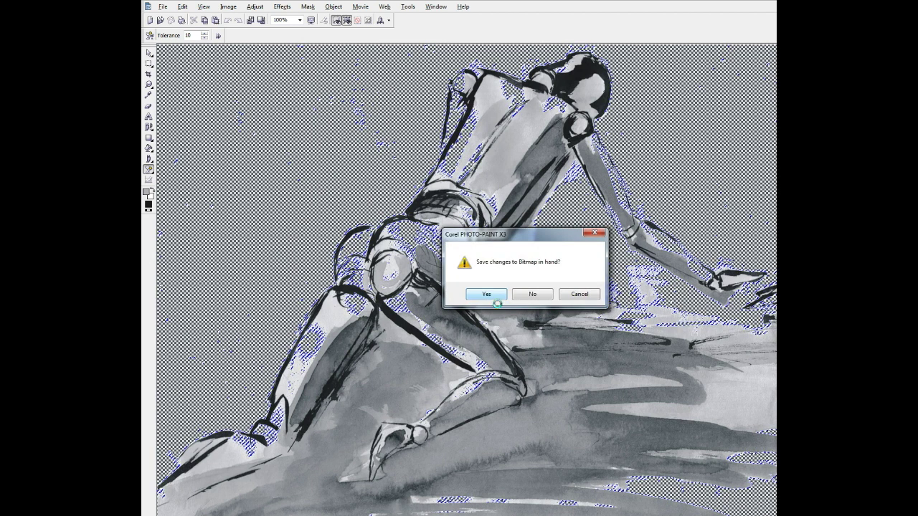
left_click(493, 299)
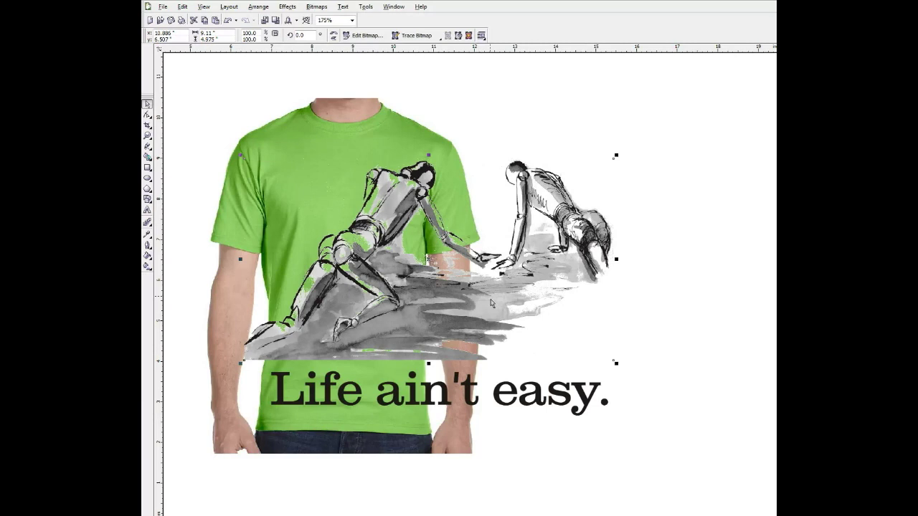
Step: Scale the drawing layers and caption together down to about 3.8 inches wide and move them onto the shirt's chest
key("ctrl+a")
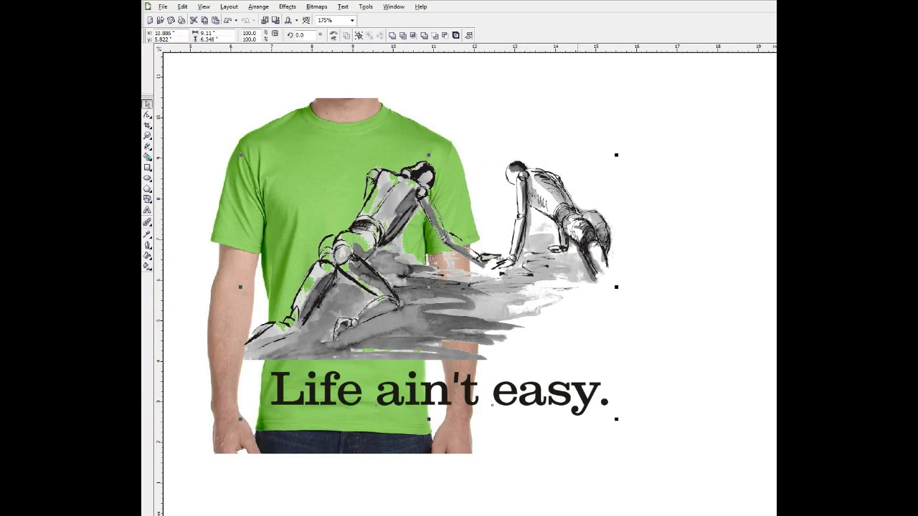
left_click_drag(616, 154, 473, 281)
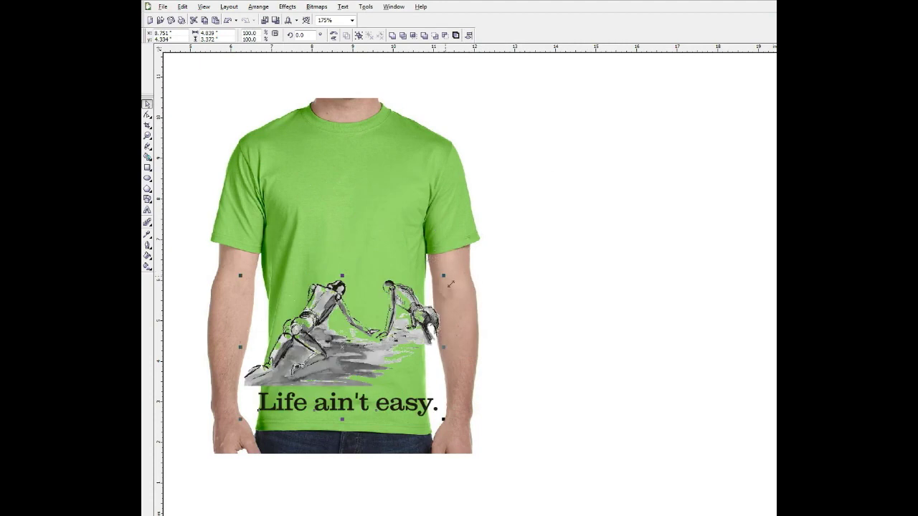
left_click_drag(451, 285, 416, 297)
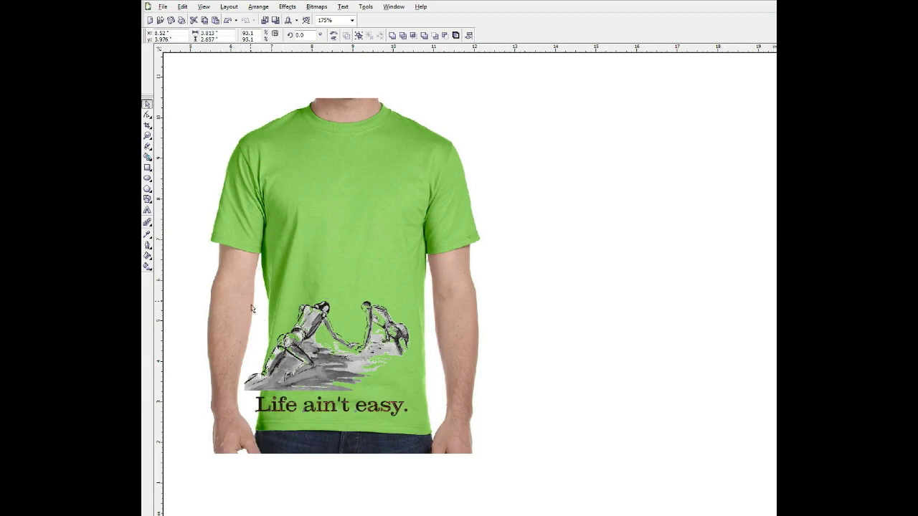
left_click_drag(241, 298, 253, 306)
left_click_drag(357, 375, 366, 200)
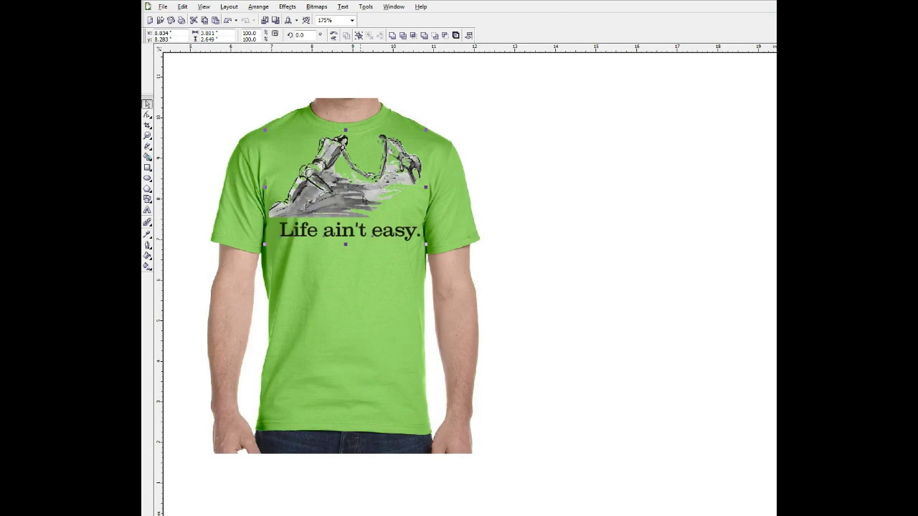
Step: Move the T-shirt together with its artwork sideways and slightly down, to about X 11.5, Y 5.5 inches
left_click_drag(594, 73, 194, 487)
left_click(339, 313)
left_click_drag(347, 286, 456, 305)
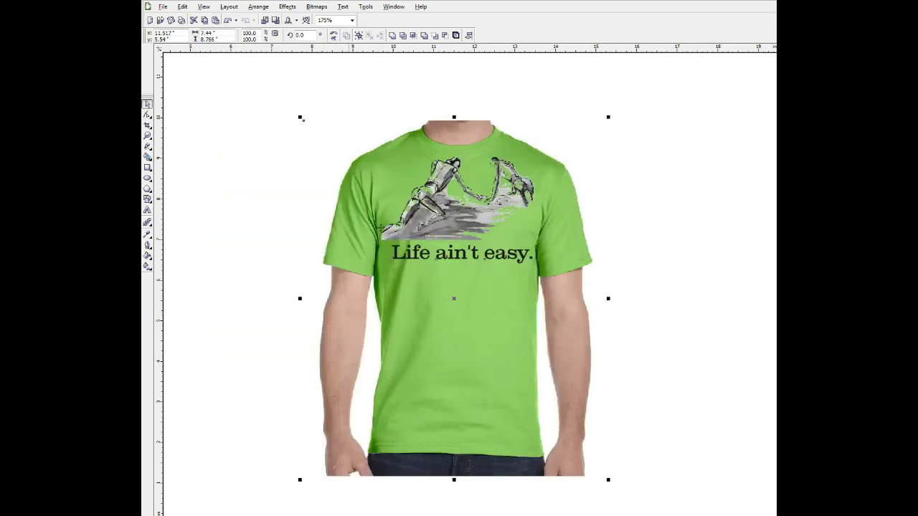
Step: Select only the drawing layers and caption and nudge them down the chest to about Y 7.1 inches
left_click(314, 102)
left_click_drag(312, 99, 612, 305)
key("Down")
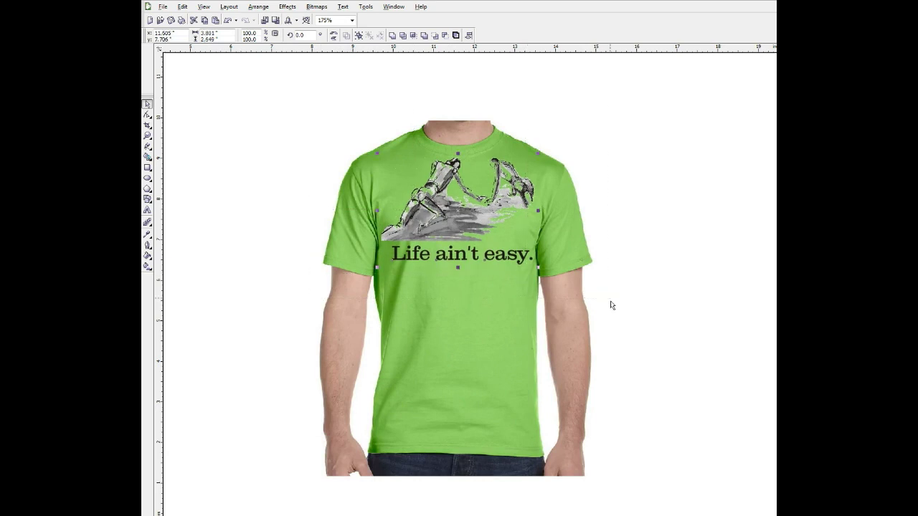
key("Down")
key("Down")
key("Down")
key("Down")
key("Down")
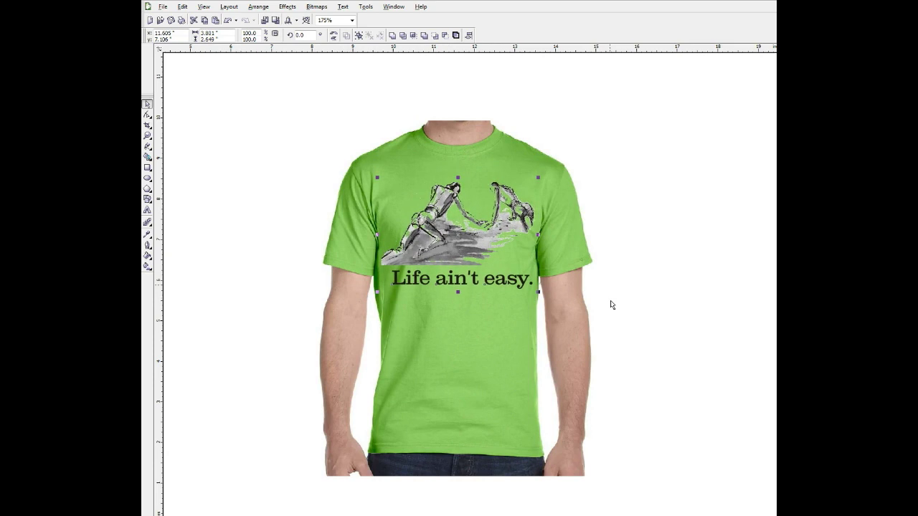
Step: Shrink the chest artwork to about 3.35 inches wide, nudge it sideways to about X 11.6 to center it on the shirt, and deselect
left_click_drag(544, 185, 527, 198)
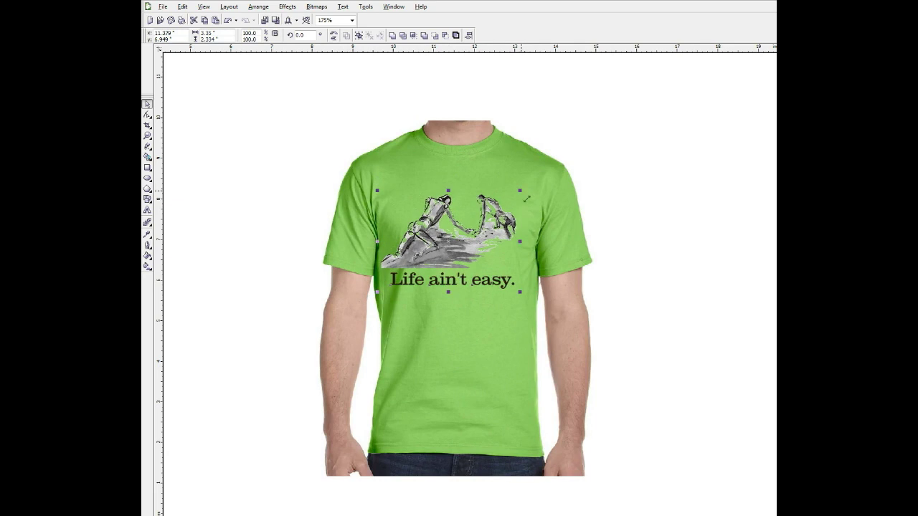
key("Right")
key("Right")
key("Right")
key("Right")
key("Right")
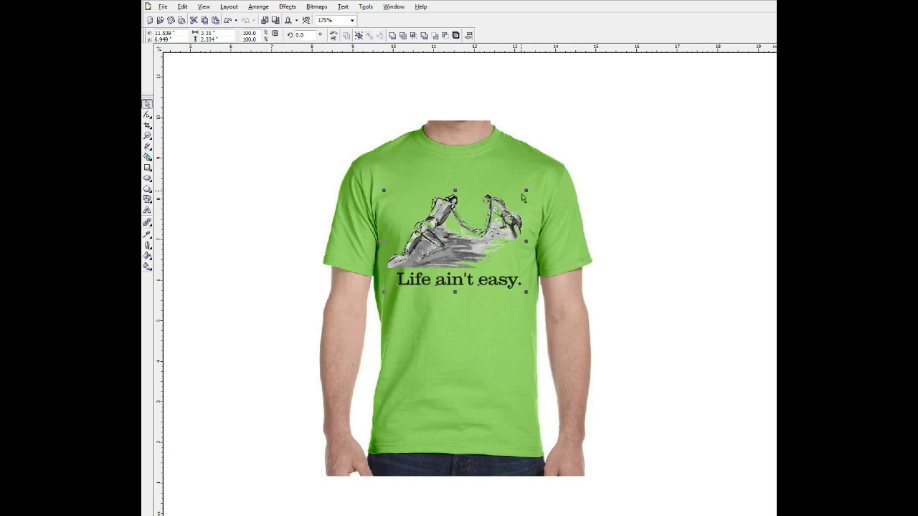
key("Right")
key("Left")
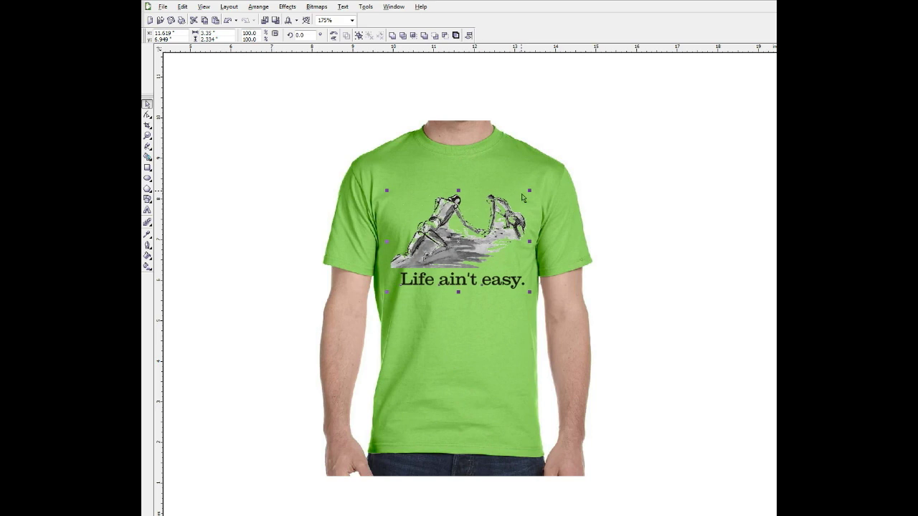
left_click(646, 182)
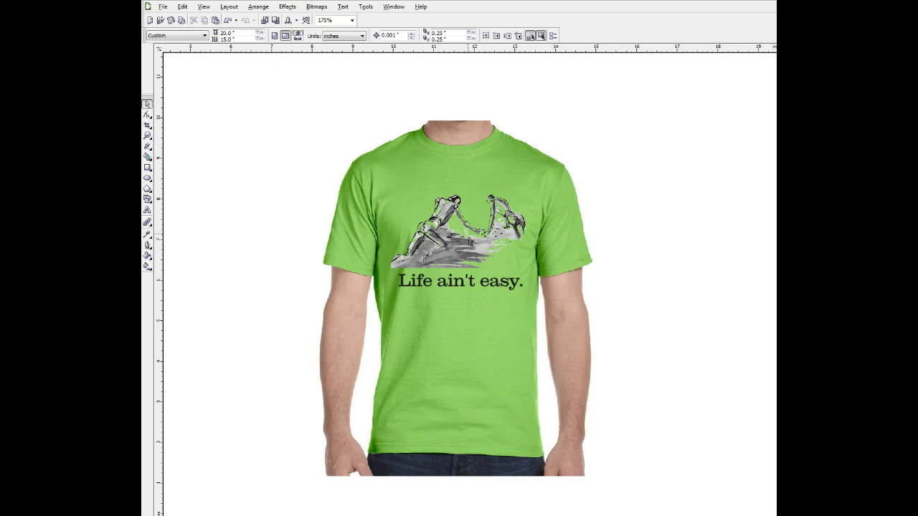
Step: Convert the wash layer on the shirt's chest to a 200 dpi RGB Color (24-bit) bitmap with anti-aliasing and a transparent background
left_click(462, 249)
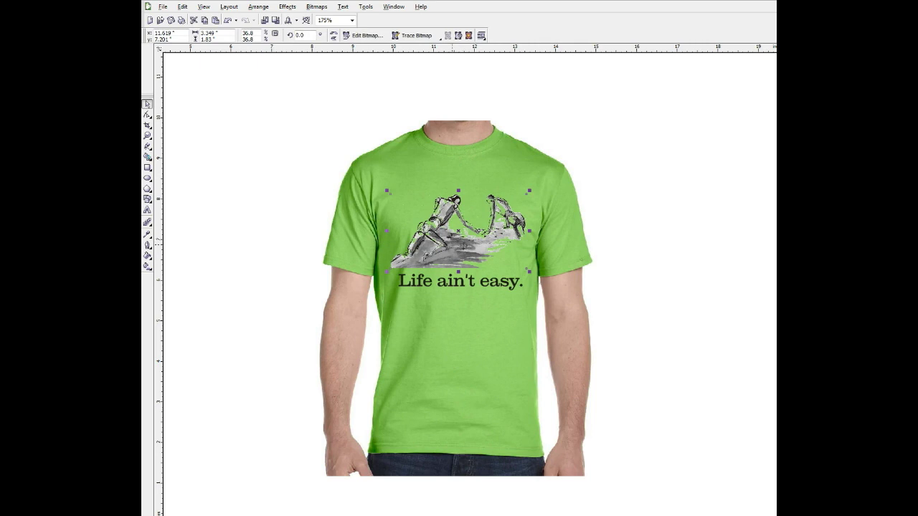
key("Escape")
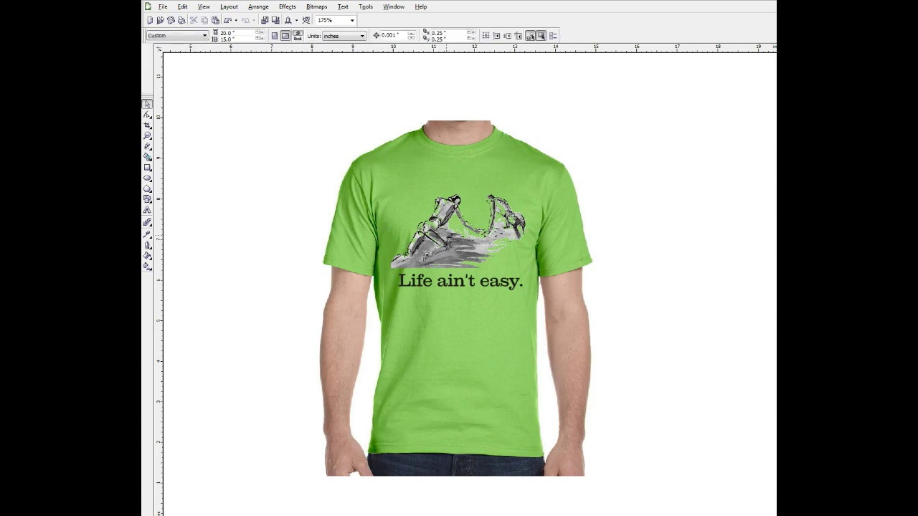
left_click(453, 243)
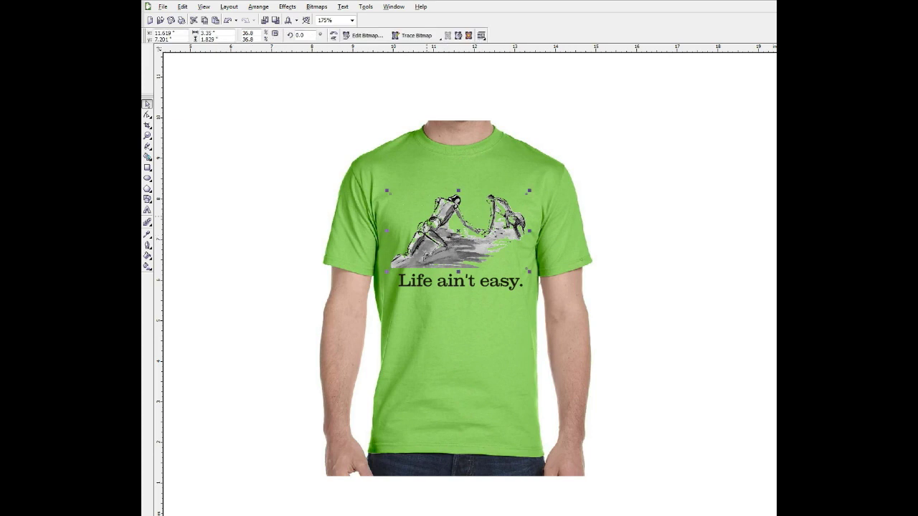
left_click(317, 8)
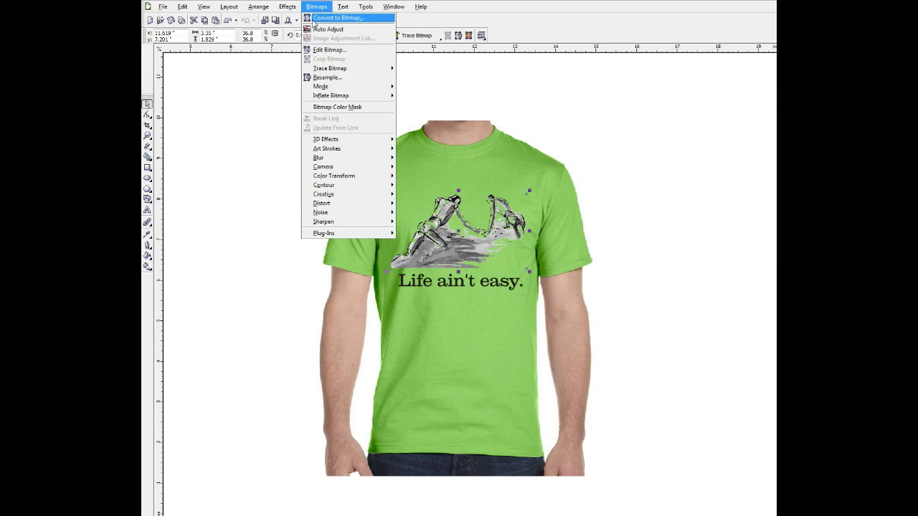
left_click(322, 18)
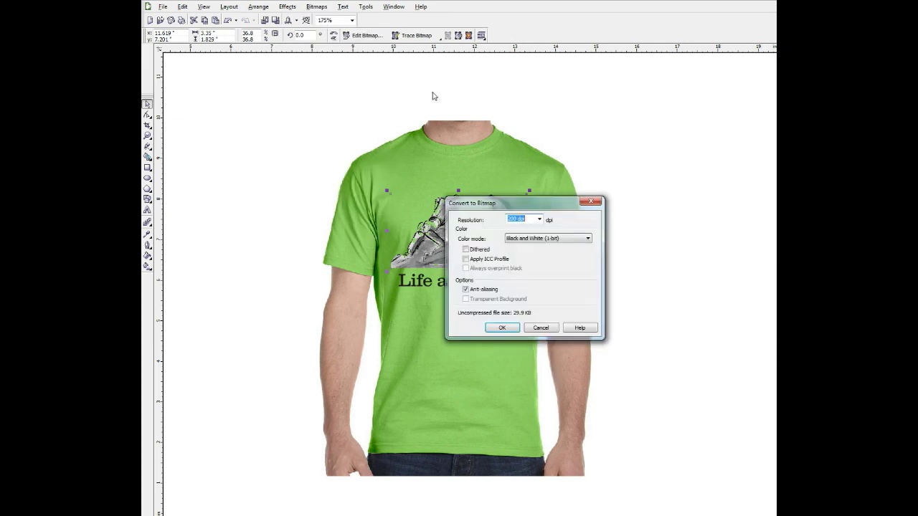
left_click(535, 239)
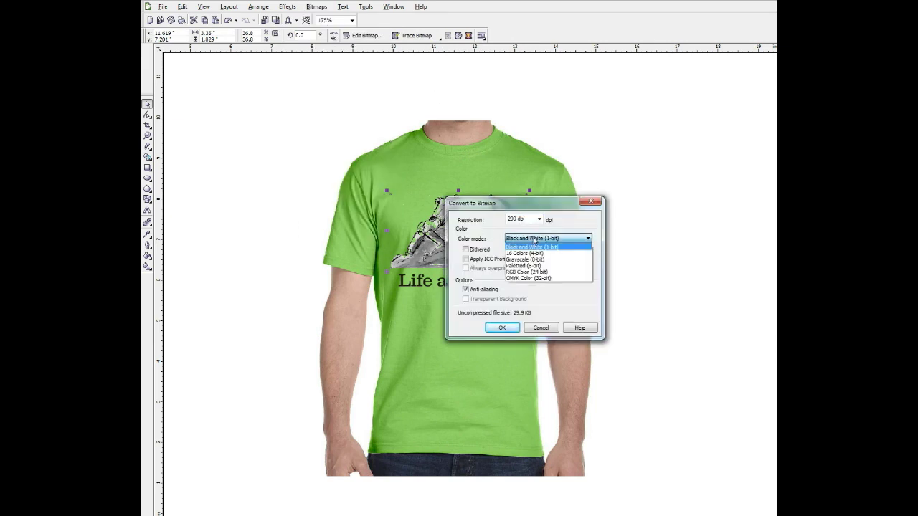
left_click(531, 273)
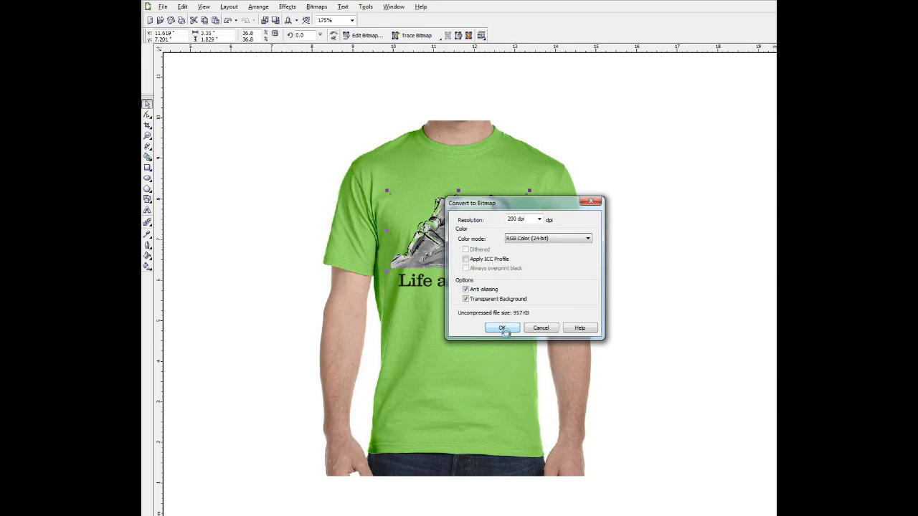
left_click(503, 329)
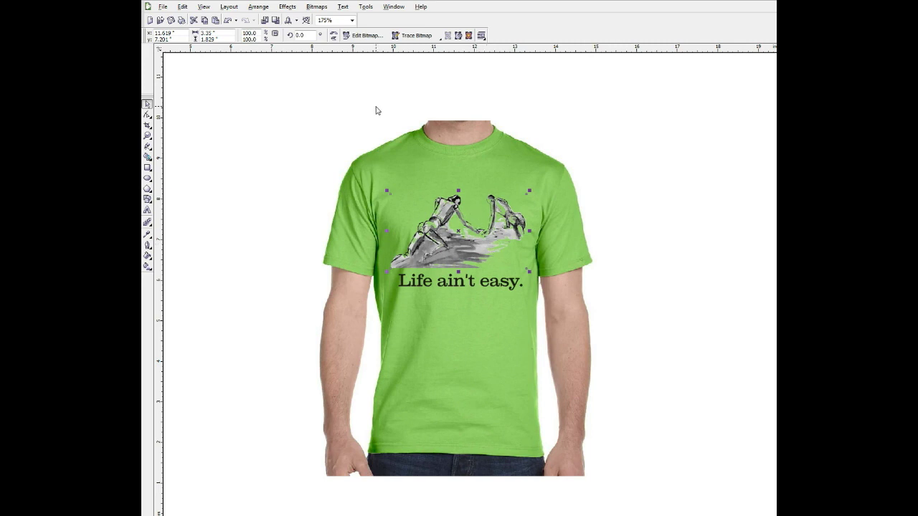
Step: Set up Replace Colors on the wash layer to swap white for the green sampled from the shirt, and preview it
left_click(287, 6)
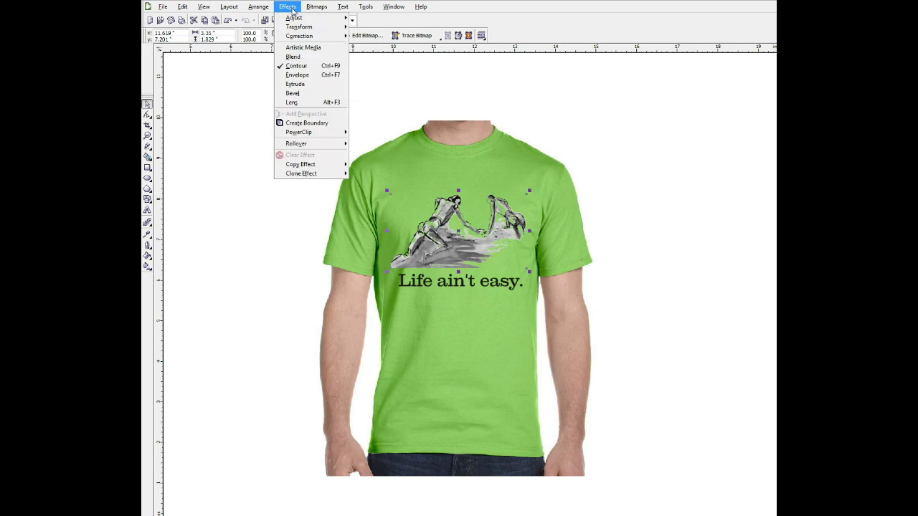
mouse_move(293, 20)
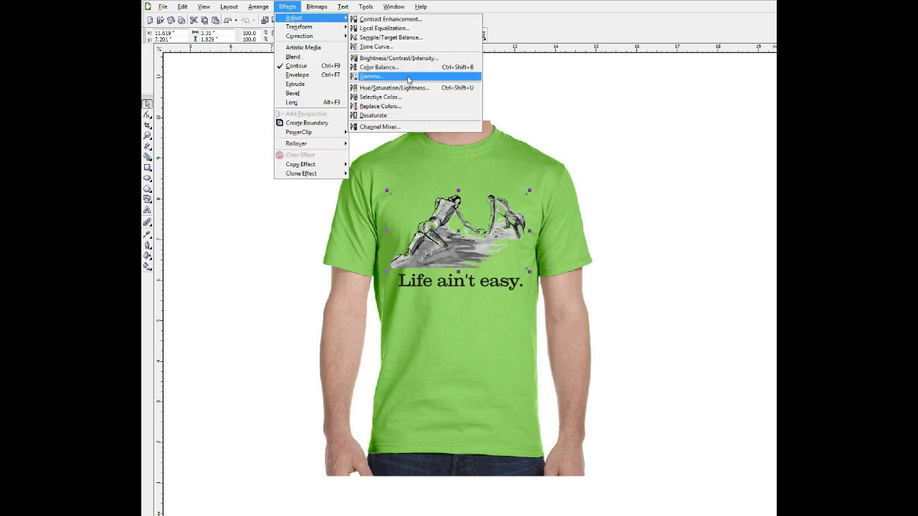
left_click(380, 105)
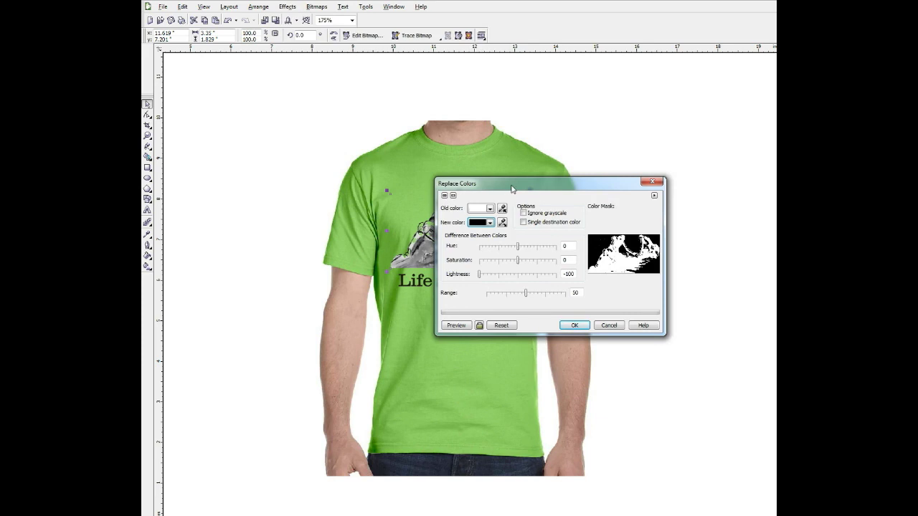
left_click_drag(512, 188, 623, 192)
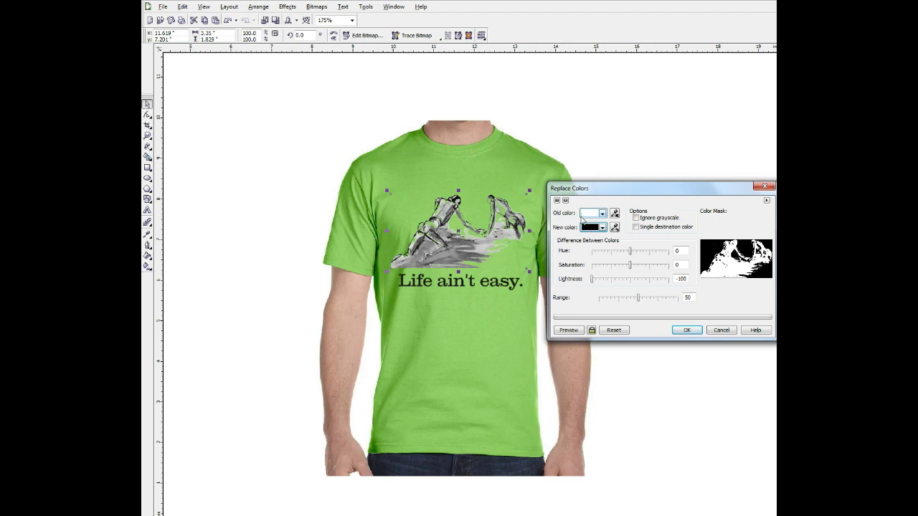
left_click(614, 227)
left_click(464, 302)
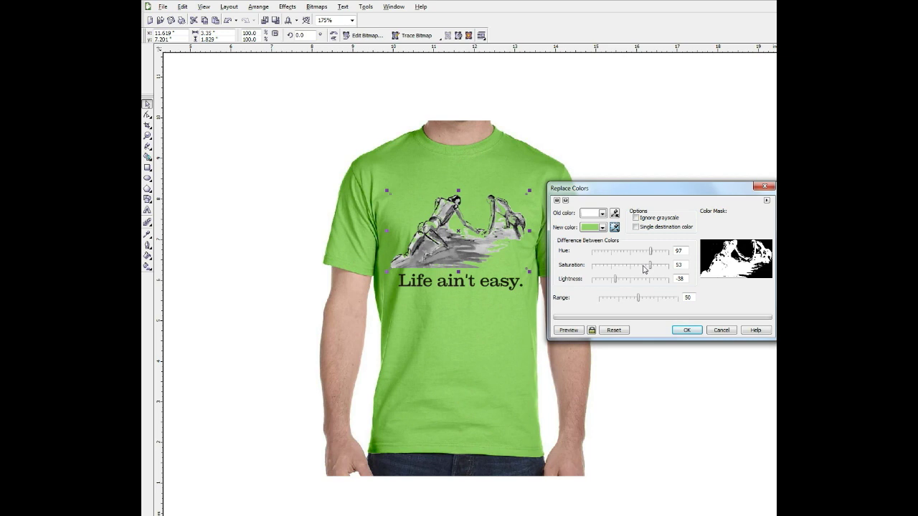
key("alt")
left_click(573, 332)
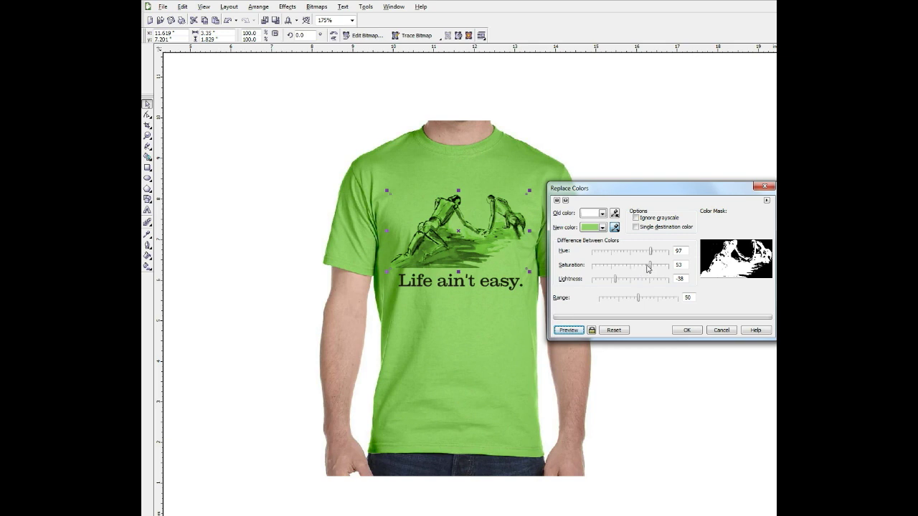
Step: Fine-tune the replacement green to saturation 43 and lightness -35, previewing each change, apply it to the wash layer and deselect
left_click(647, 267)
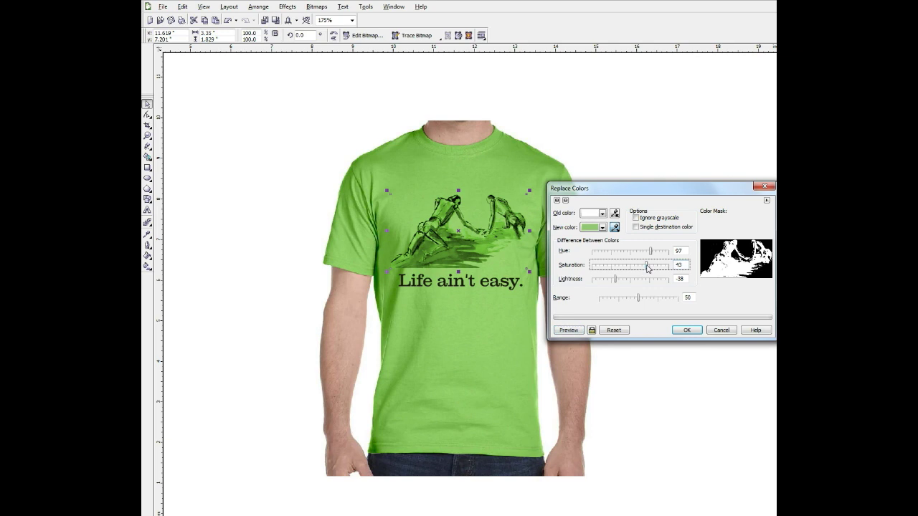
left_click(578, 330)
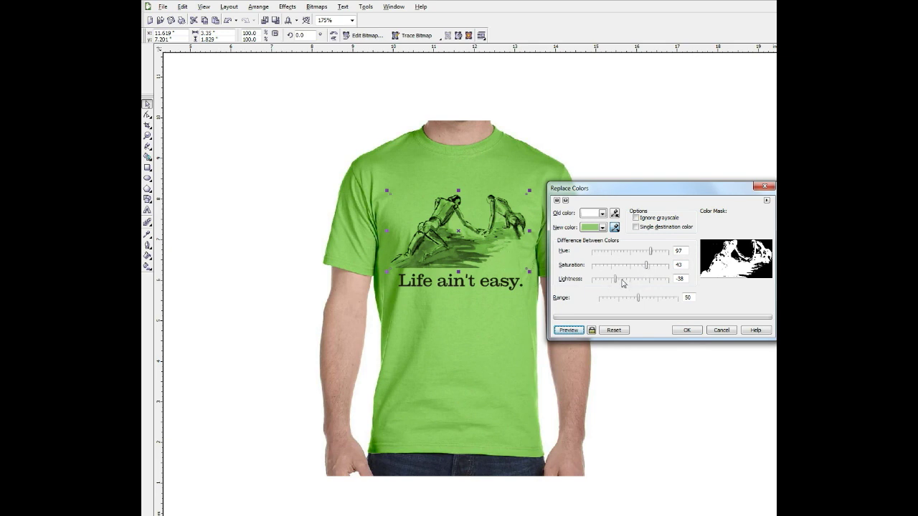
left_click_drag(618, 281, 621, 282)
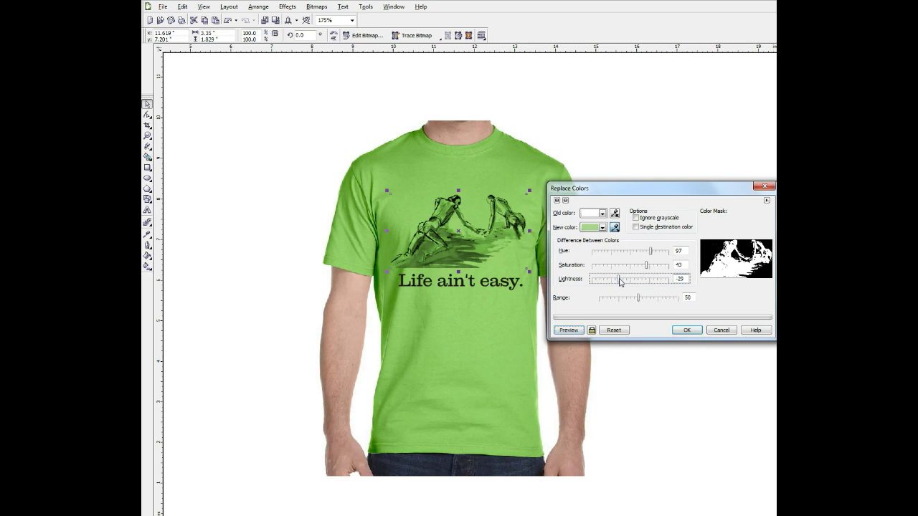
left_click(577, 330)
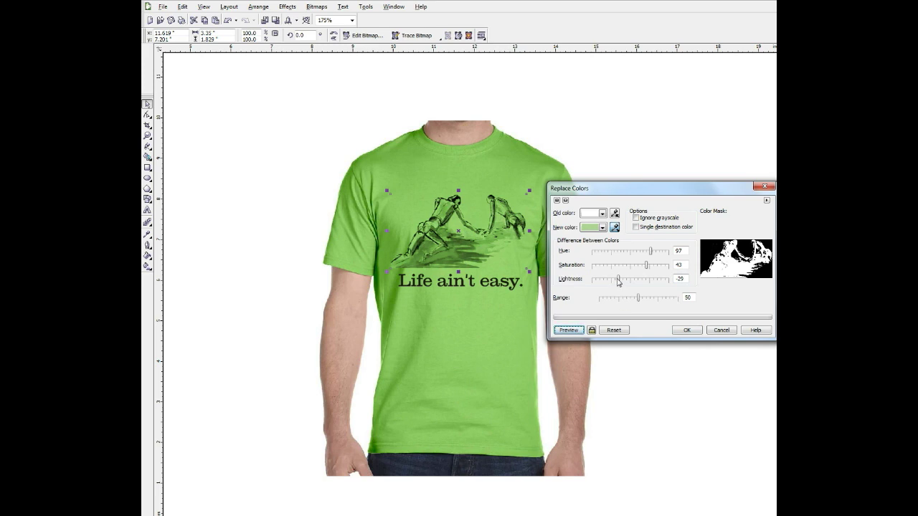
left_click_drag(618, 281, 616, 281)
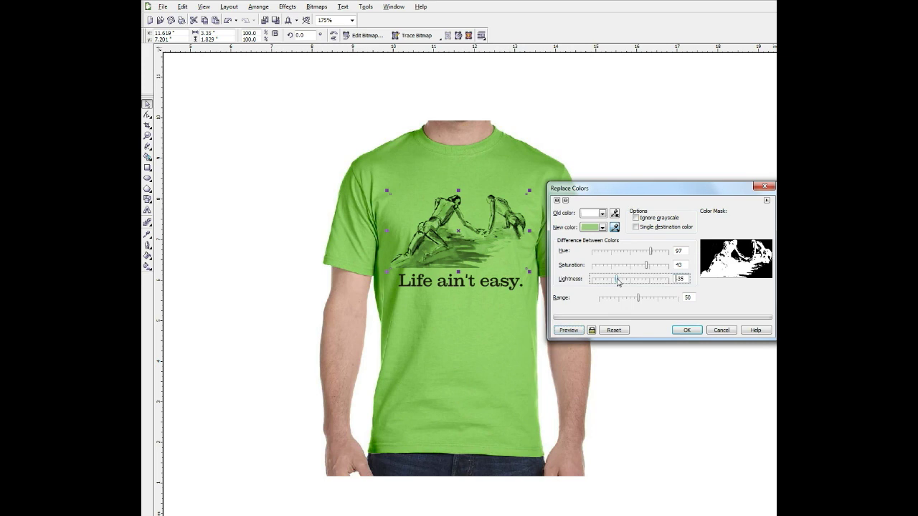
left_click(577, 330)
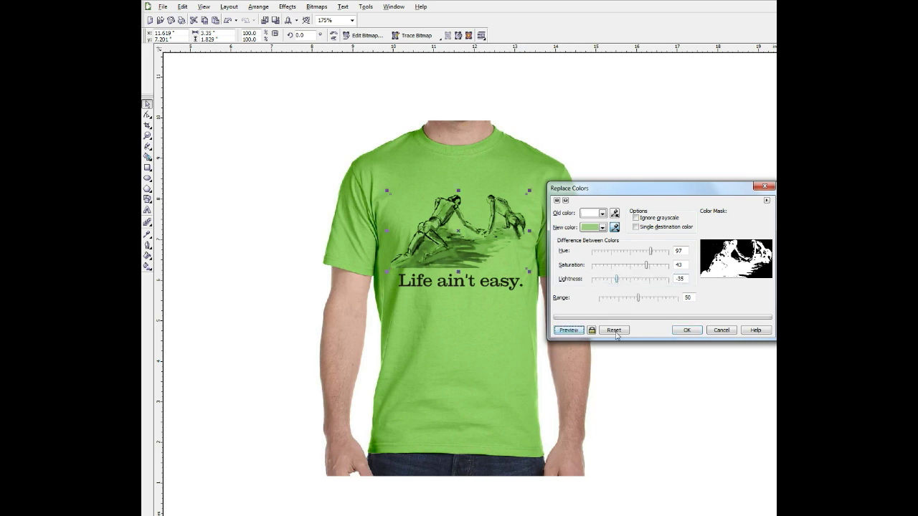
left_click(685, 330)
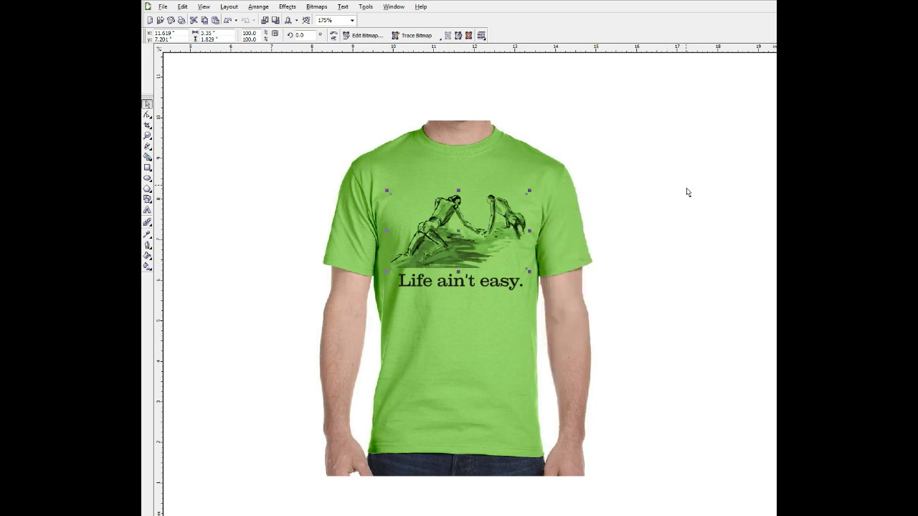
left_click(631, 113)
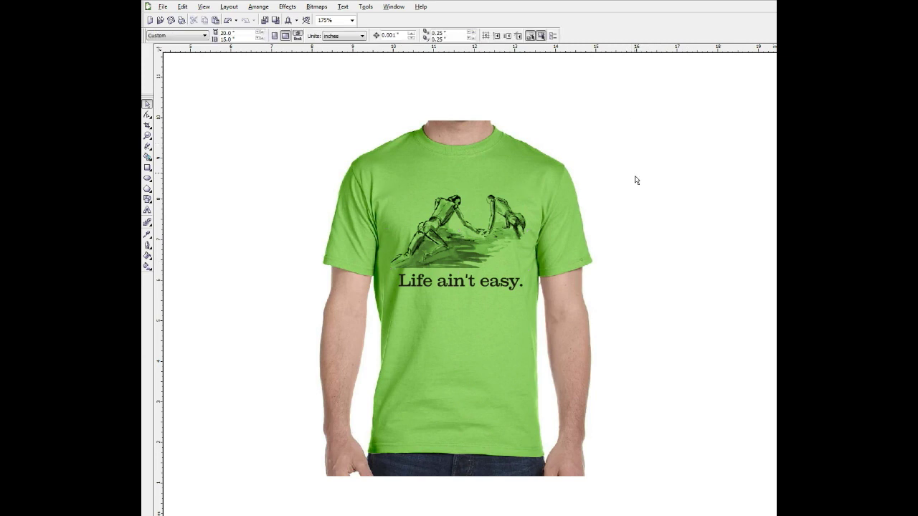